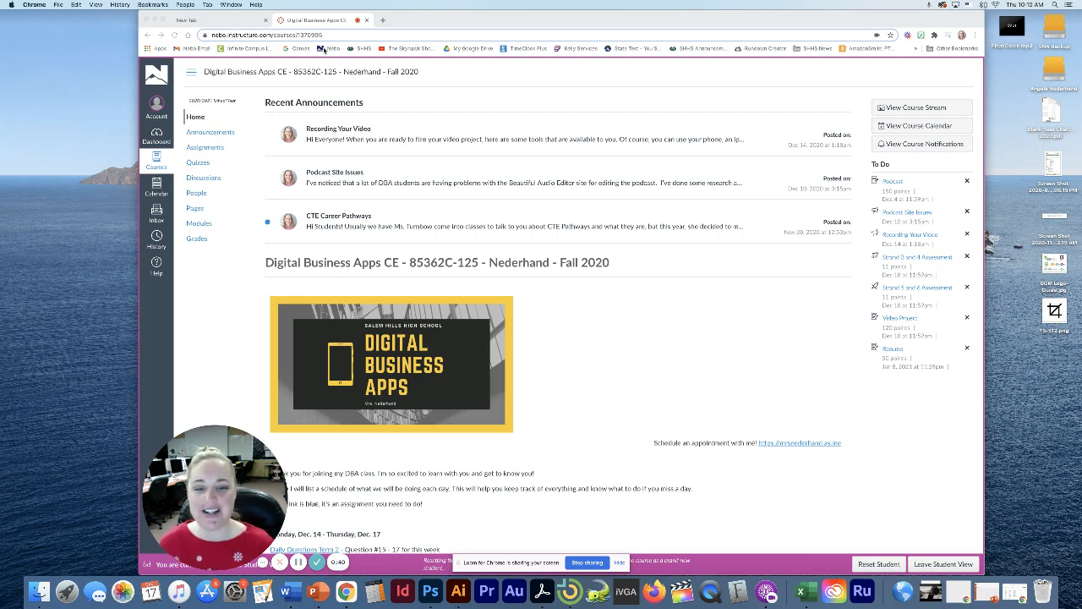
Switch from the Canvas course page to the new tab showing Google's start page
left_click(236, 22)
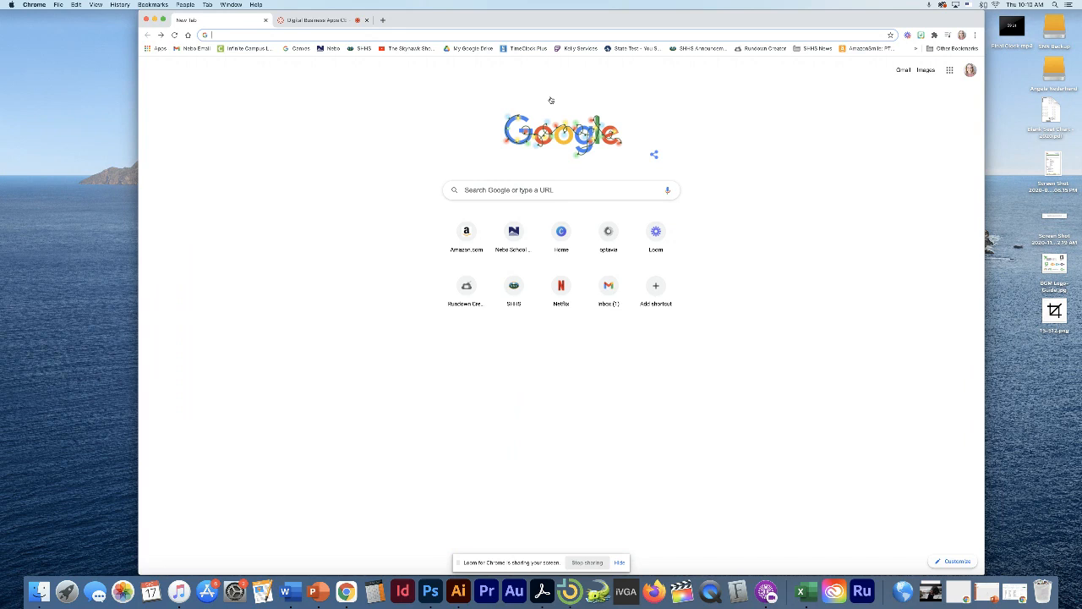
Move the new tab after the course tab and launch Docs from the Google apps grid
left_click(950, 72)
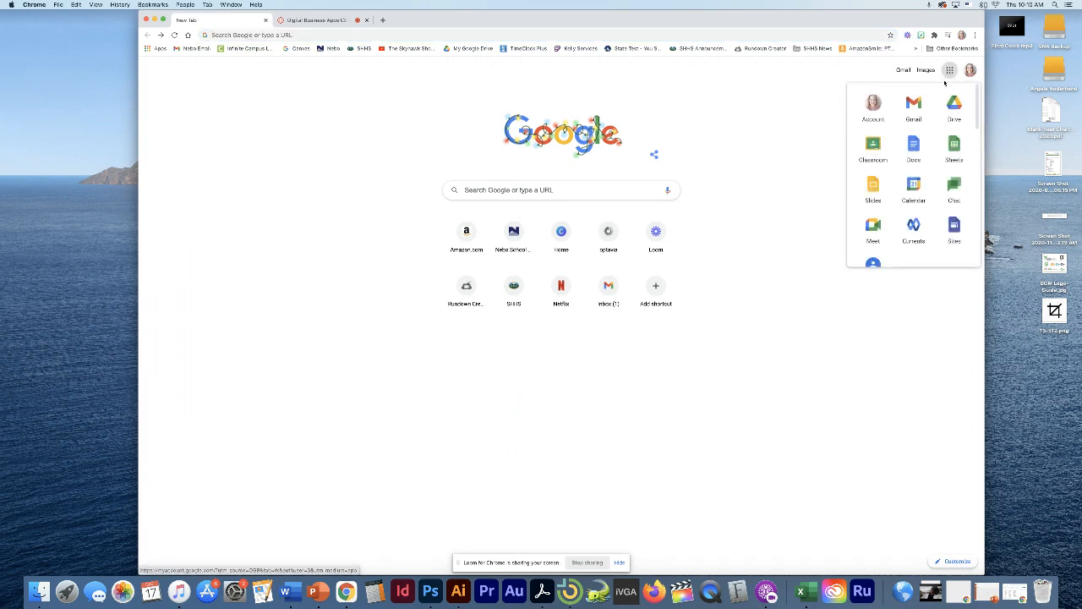
left_click(949, 71)
left_click(950, 71)
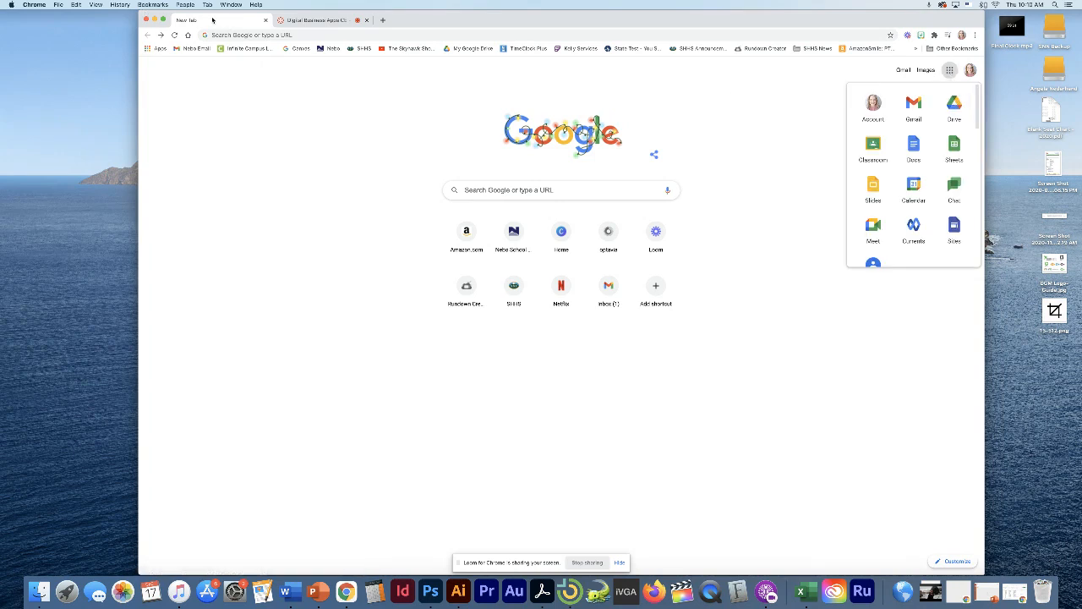
left_click_drag(212, 20, 333, 18)
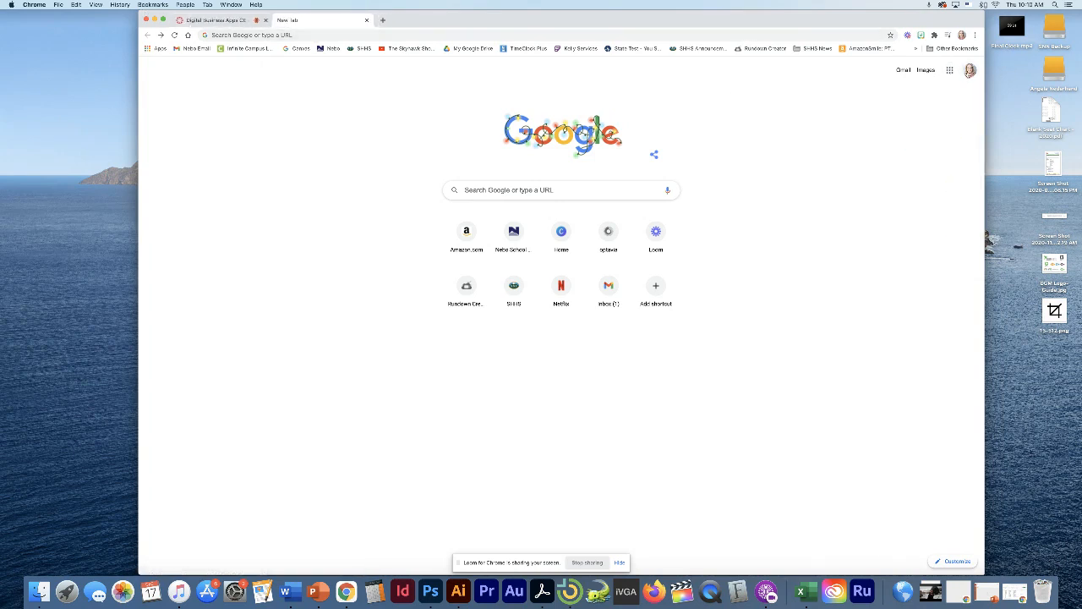
left_click(949, 71)
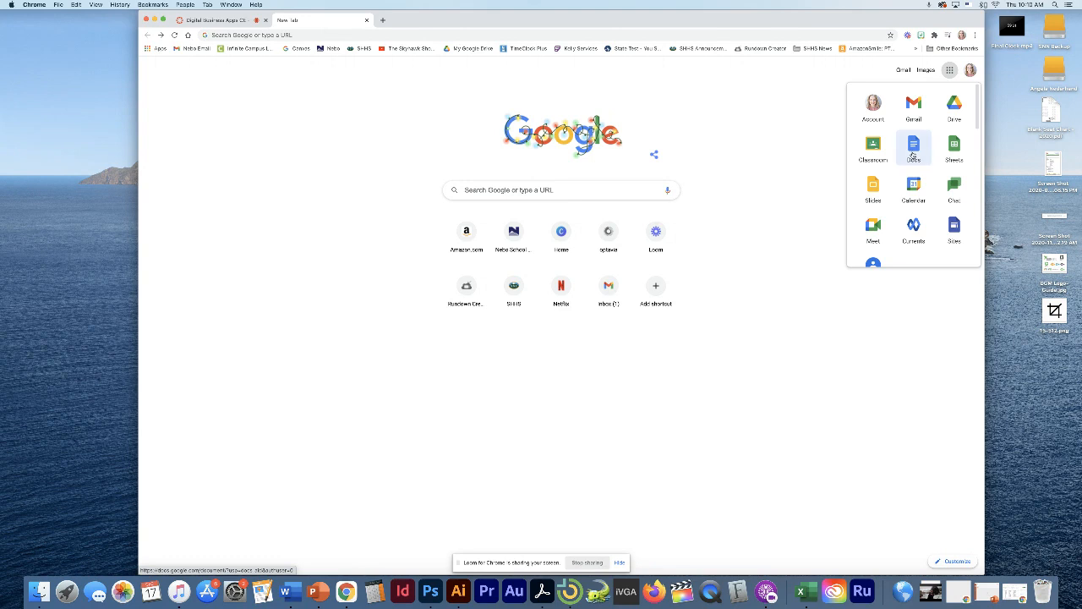
left_click(929, 156)
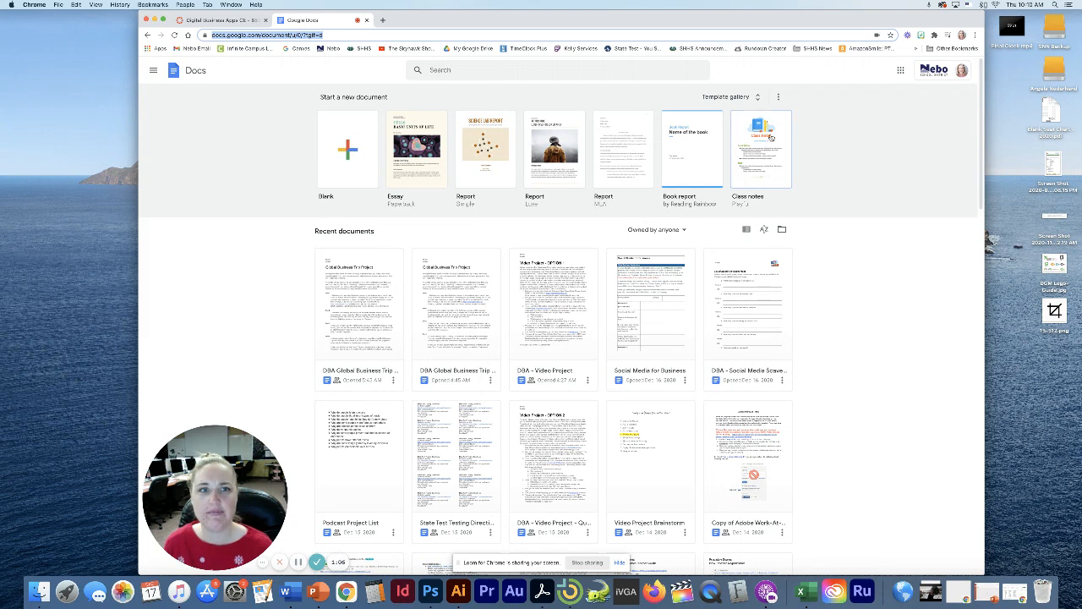
Create a new document from the Coral resume in the General template gallery
left_click(726, 96)
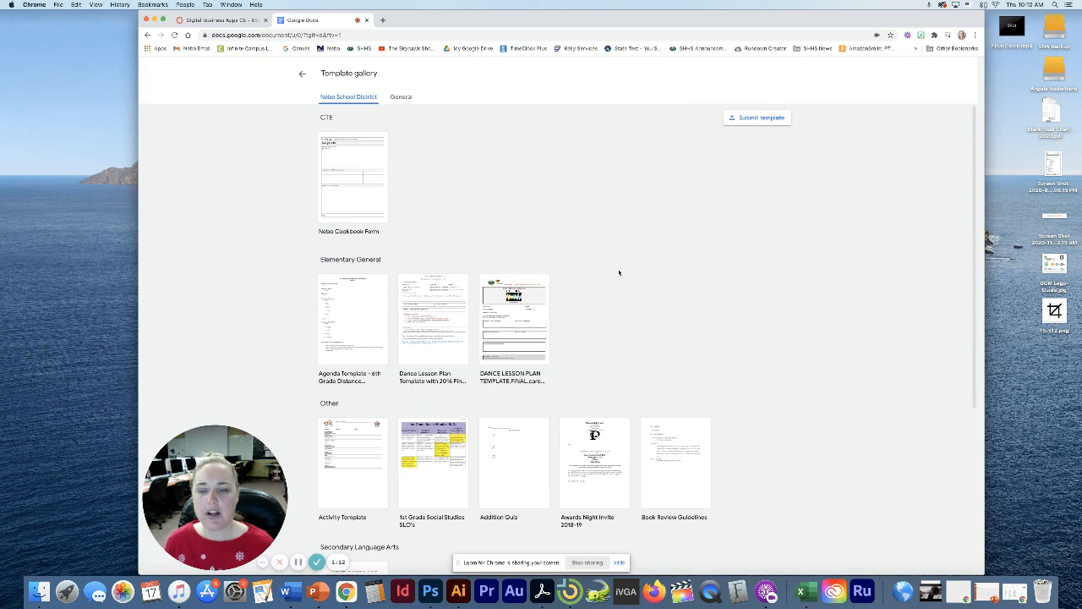
scroll(635, 274, "down", 5)
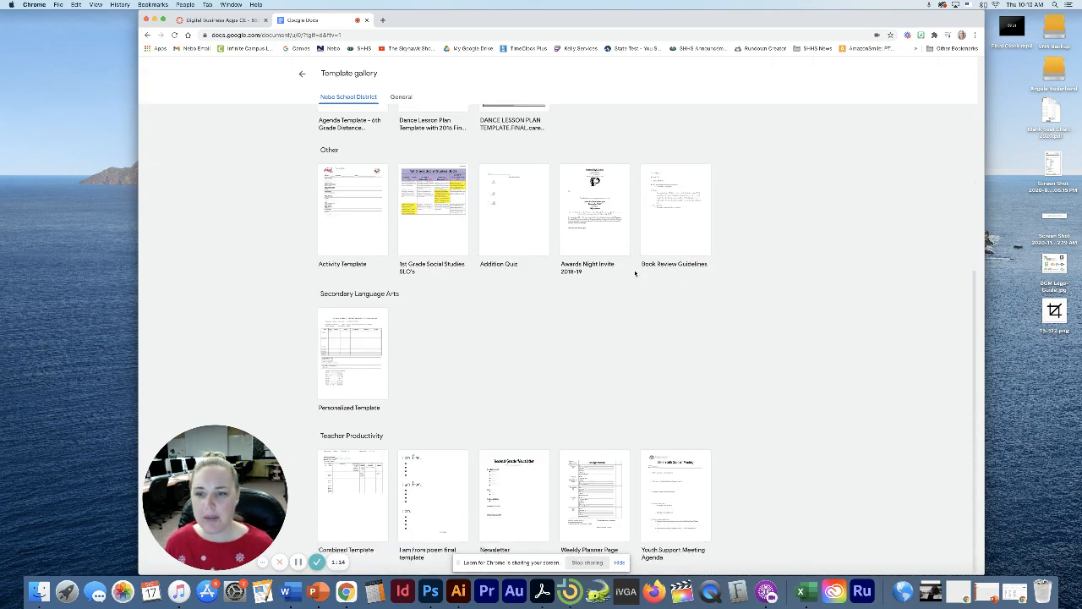
scroll(635, 273, "up", 5)
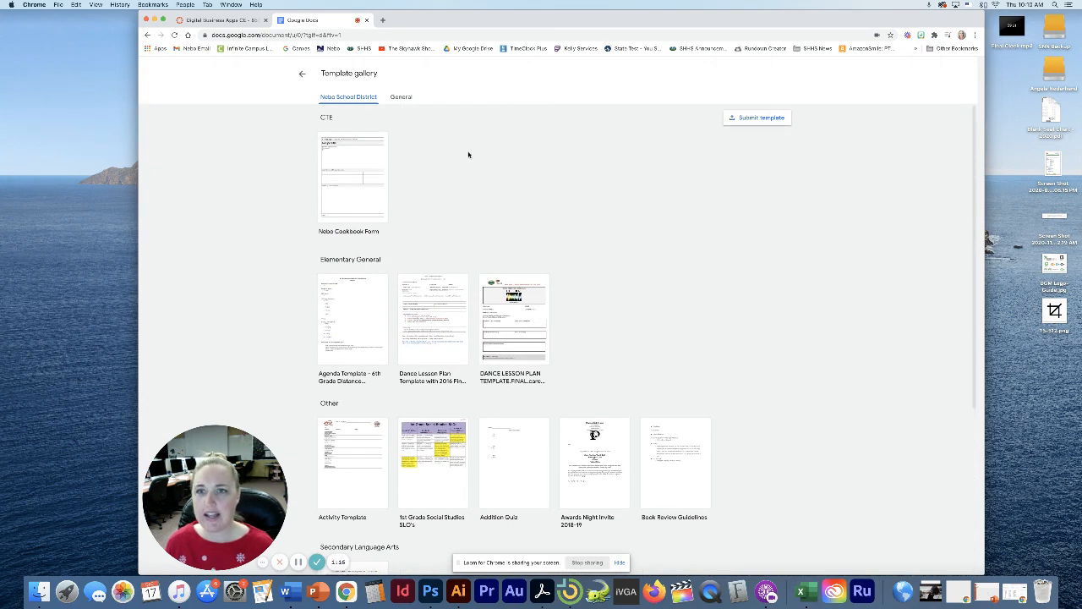
left_click(399, 96)
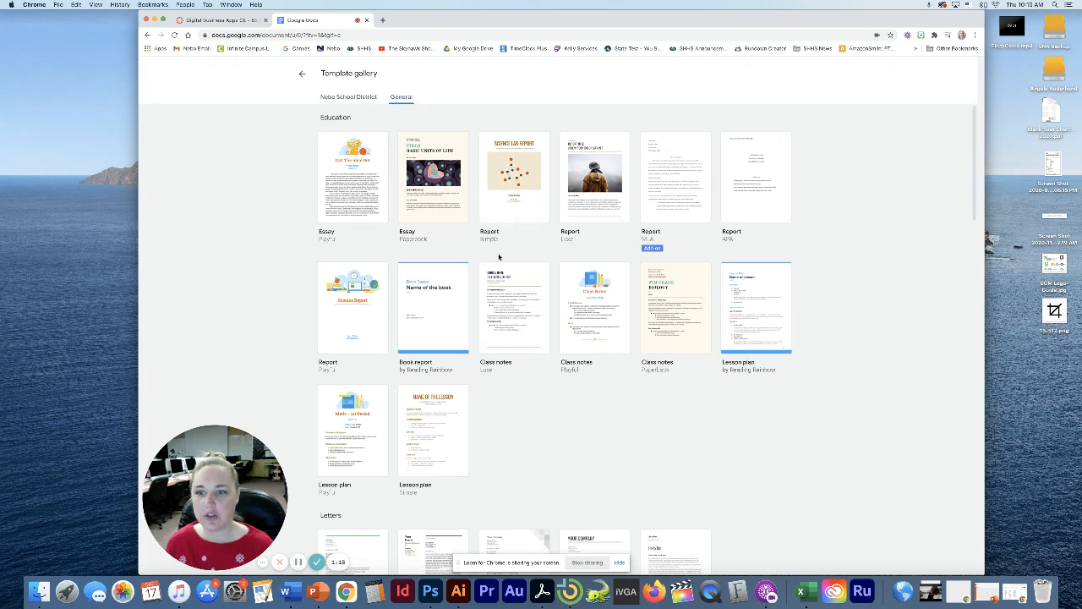
scroll(499, 257, "down", 8)
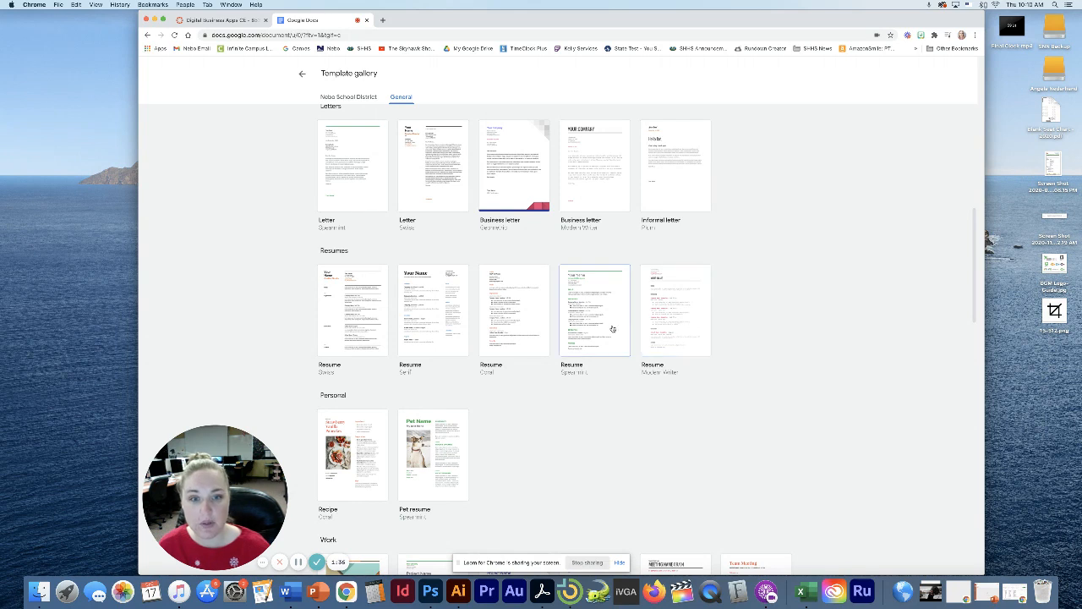
left_click(518, 327)
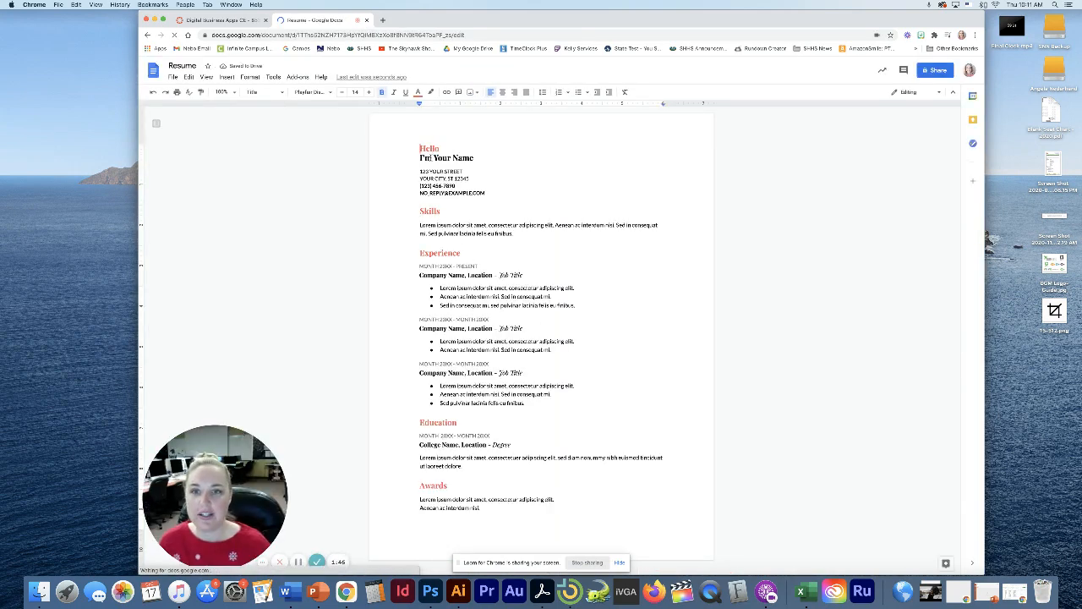
Overwrite the 'Your Name' heading with the student's full name
double_click(441, 158)
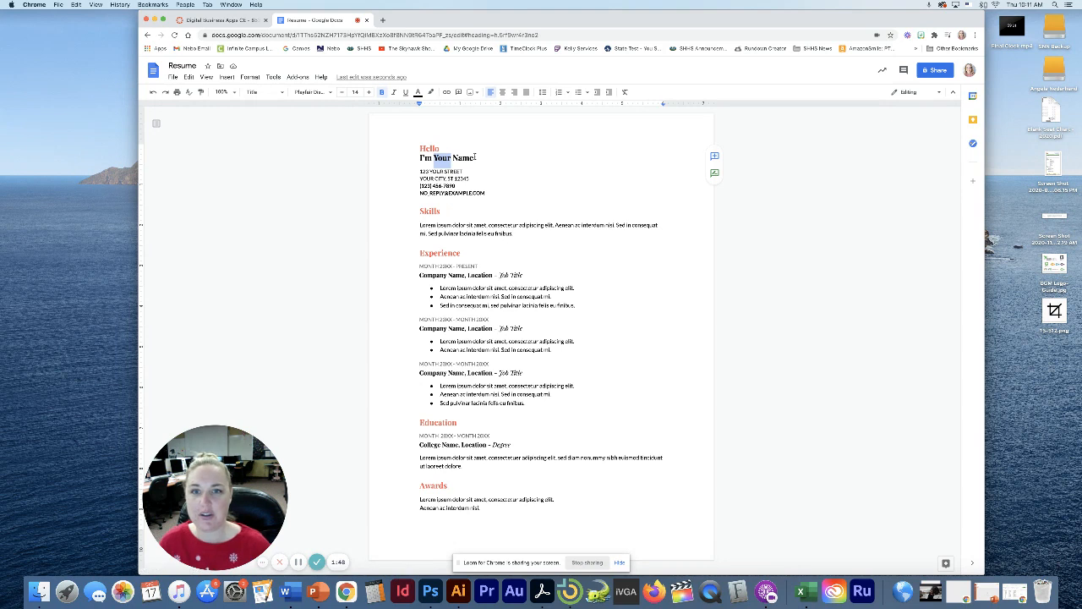
left_click_drag(475, 157, 434, 161)
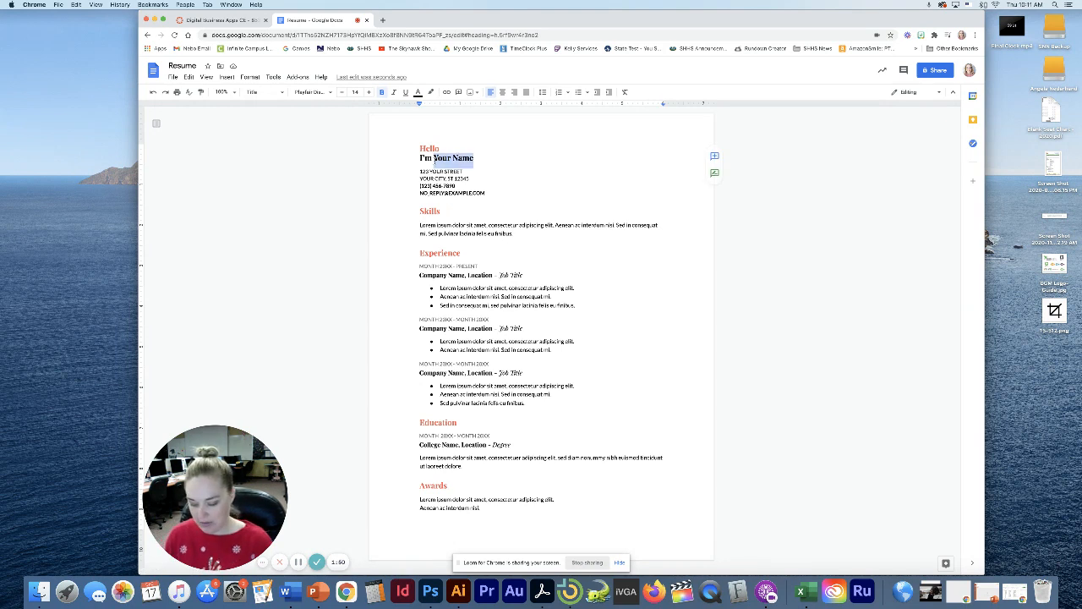
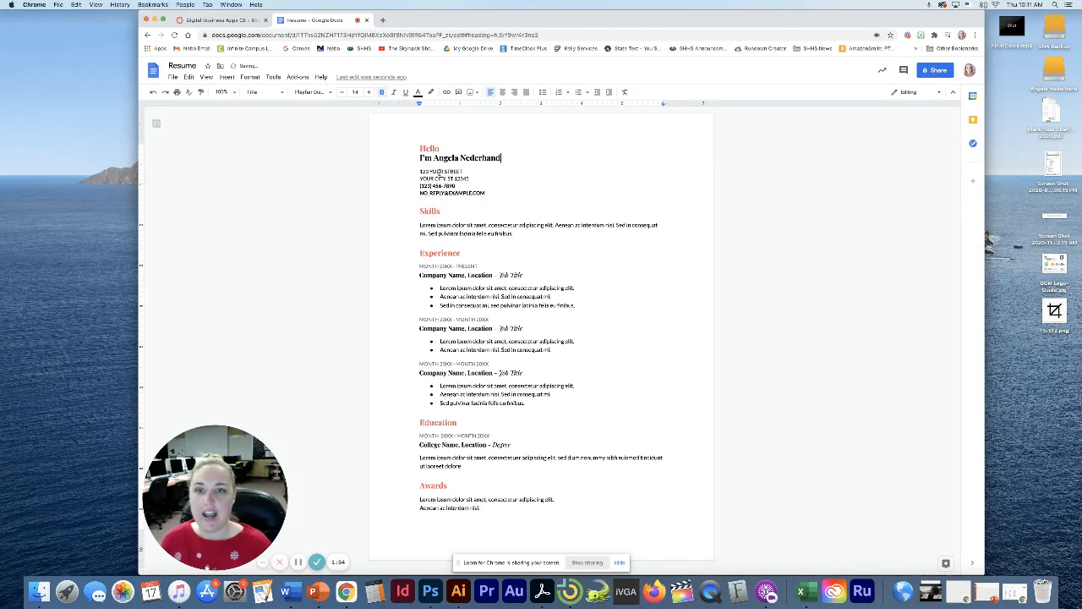
left_click(440, 170)
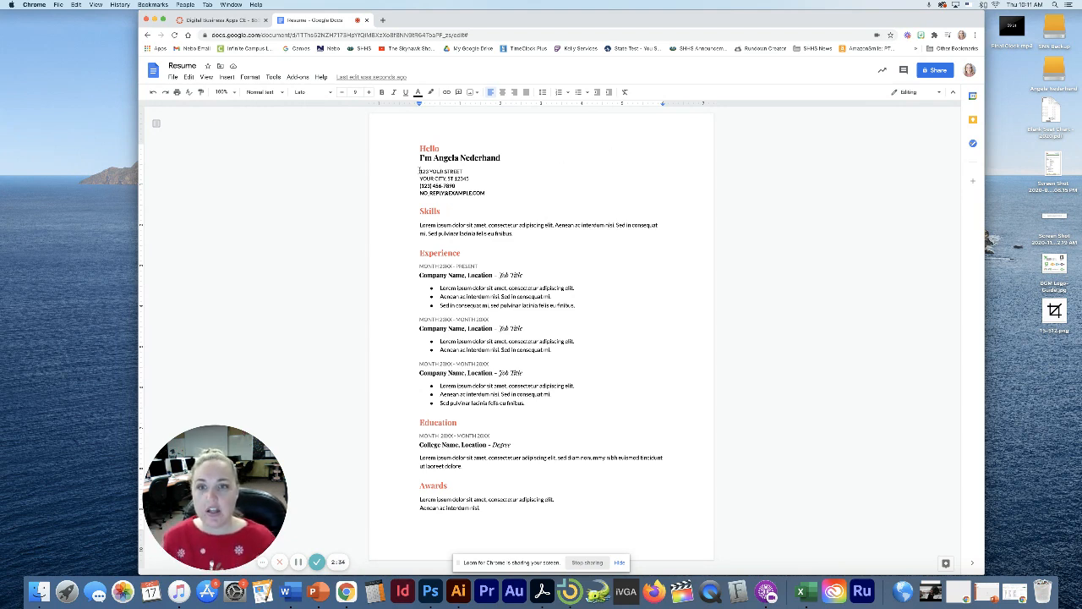
Replace the placeholder street address and city, state, ZIP lines with the student's address
left_click_drag(420, 170, 465, 171)
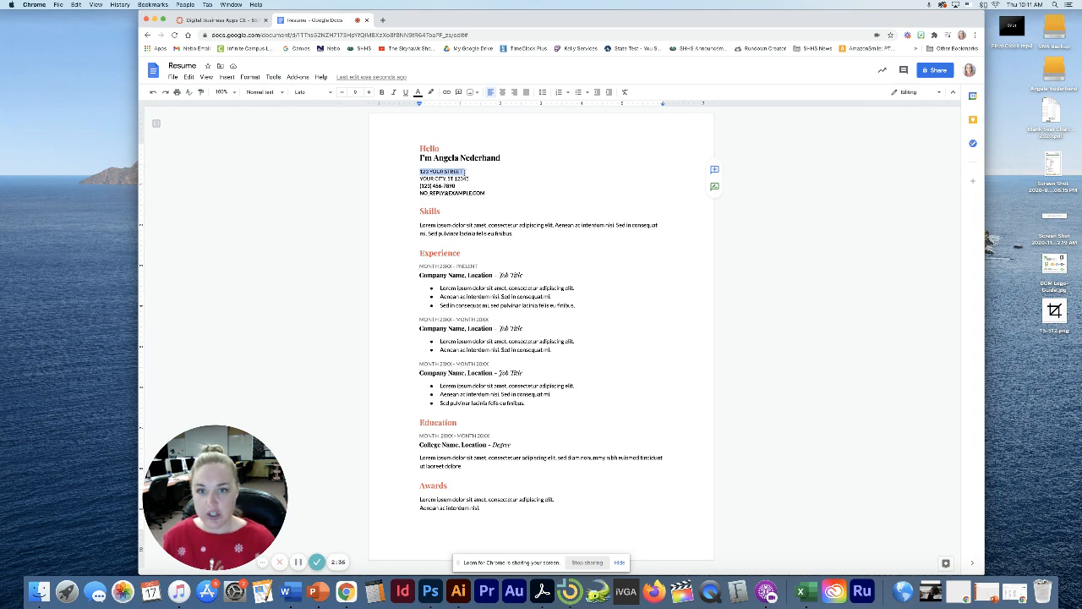
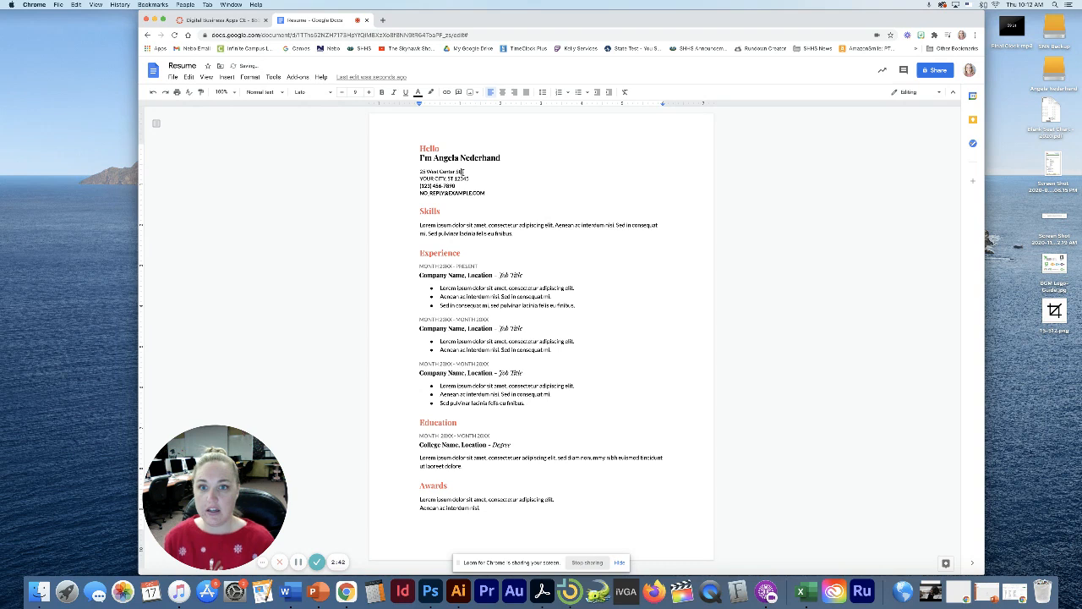
left_click_drag(474, 178, 419, 178)
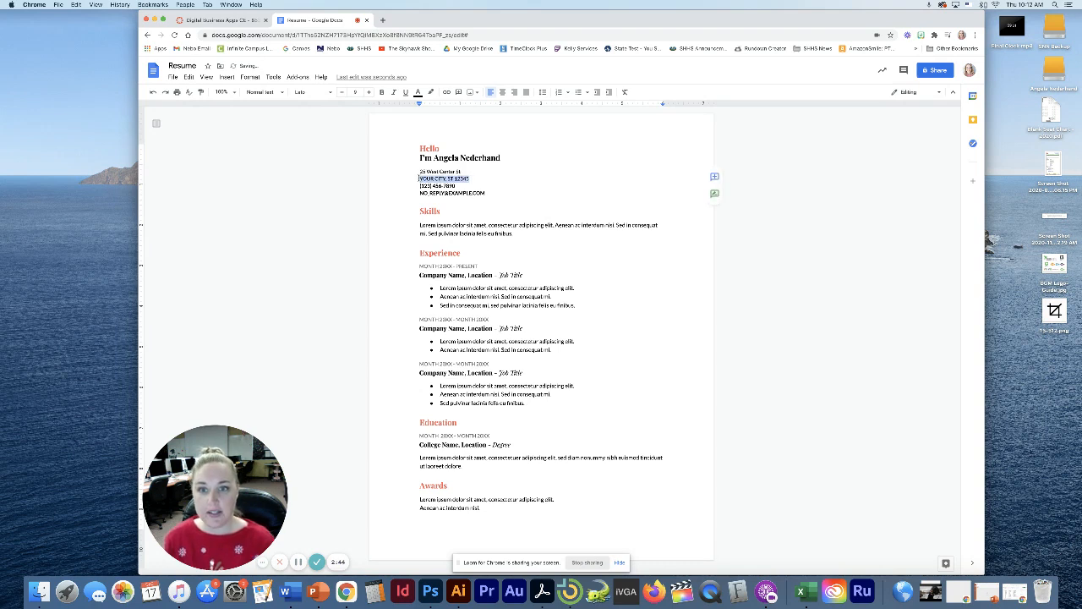
type("Salem,")
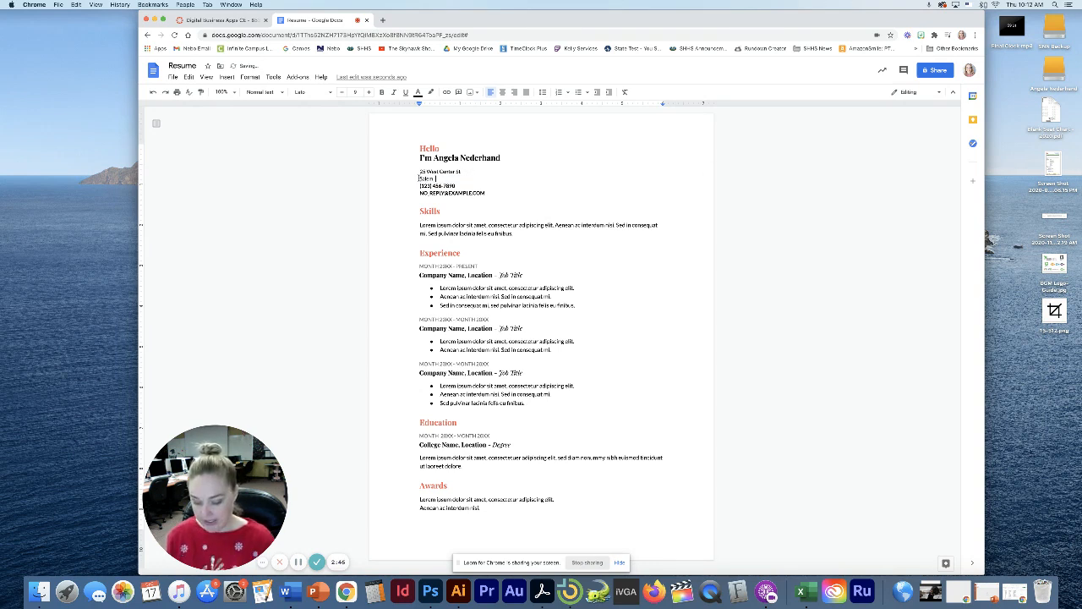
type(" UT 84653")
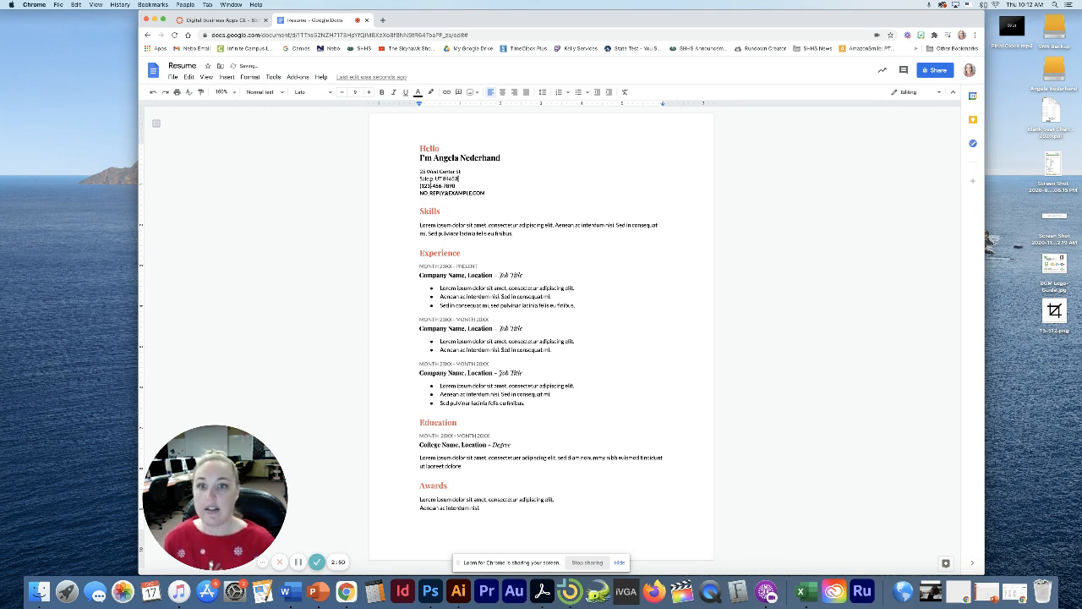
Replace the placeholder phone number and e-mail line with the student's own contact details
left_click_drag(457, 185, 415, 186)
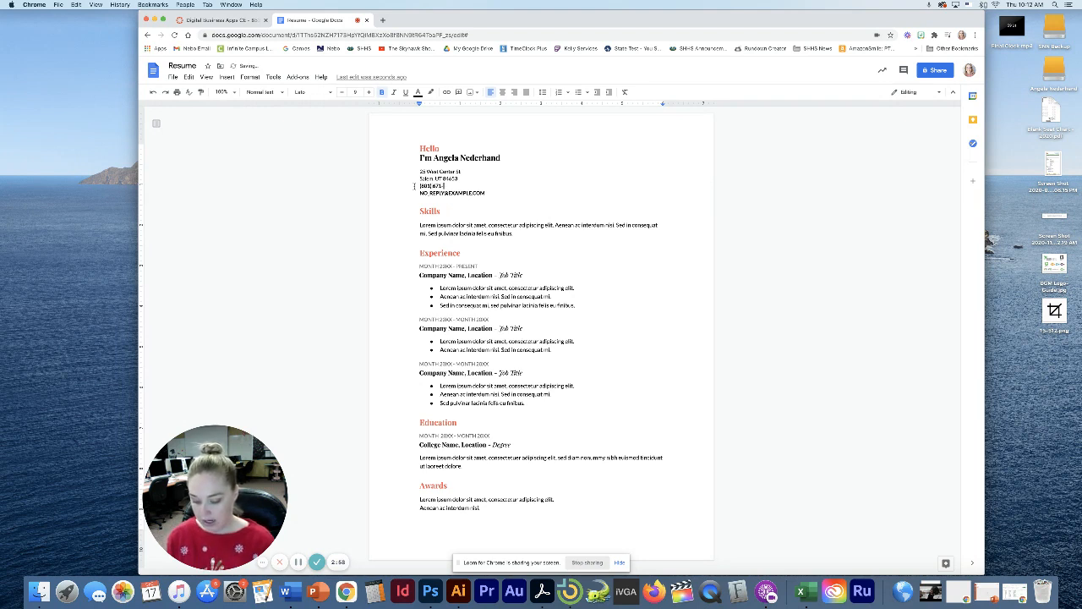
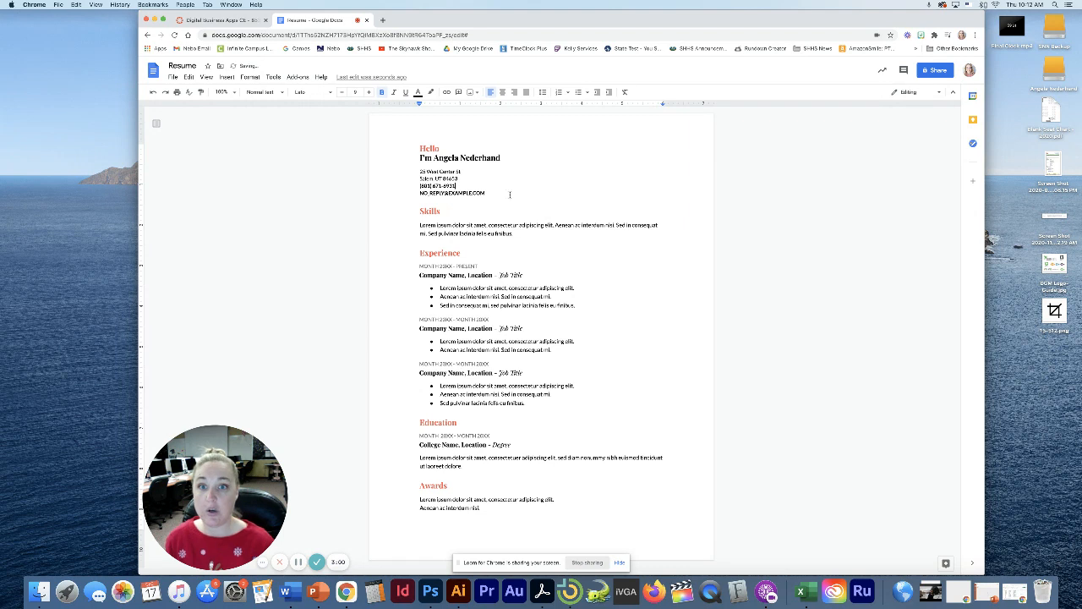
left_click_drag(487, 193, 412, 193)
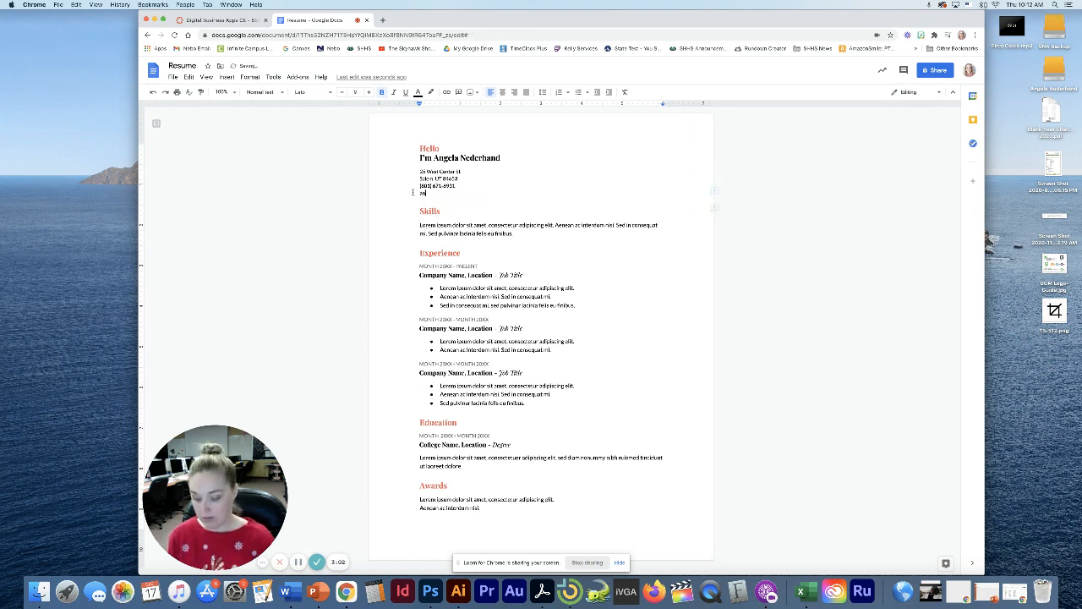
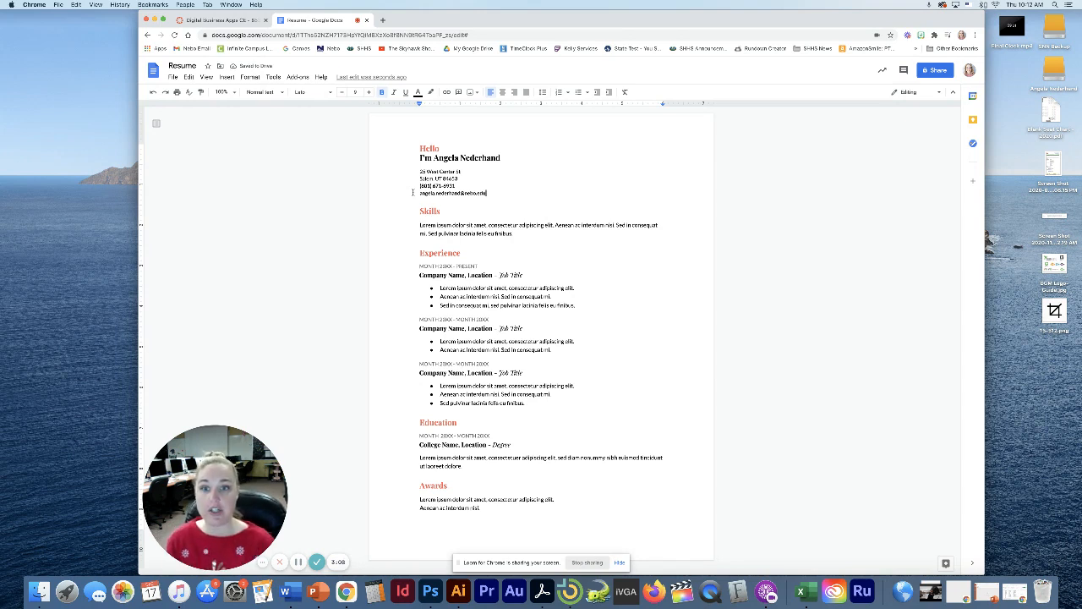
Type the skills: Food preparation, Customer service, Babysitting experience, Leadership qualities, Excellent written and verbal communication
left_click(436, 226)
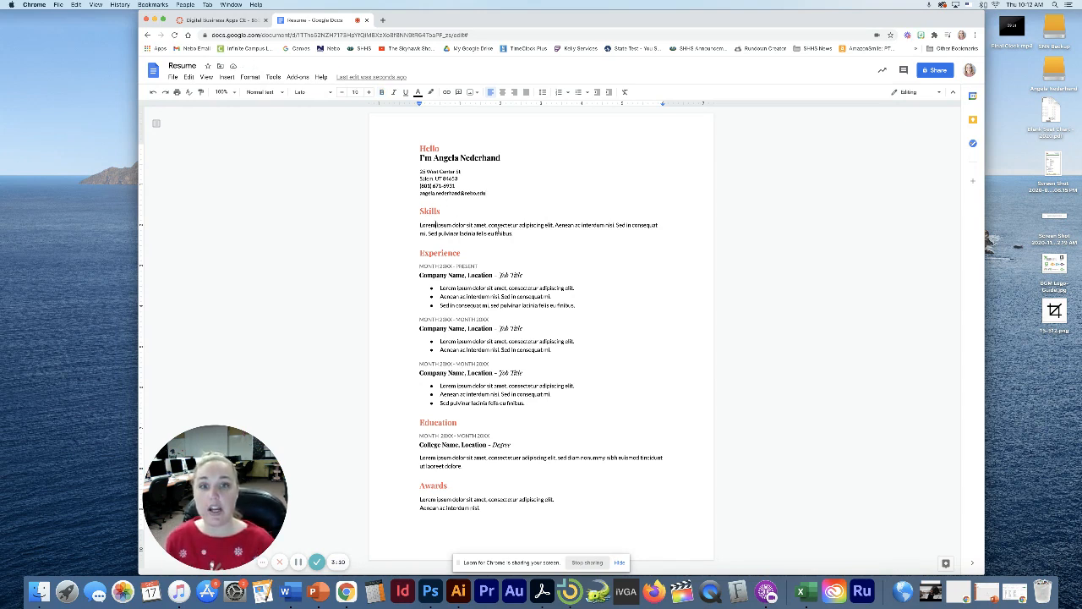
left_click_drag(514, 234, 411, 224)
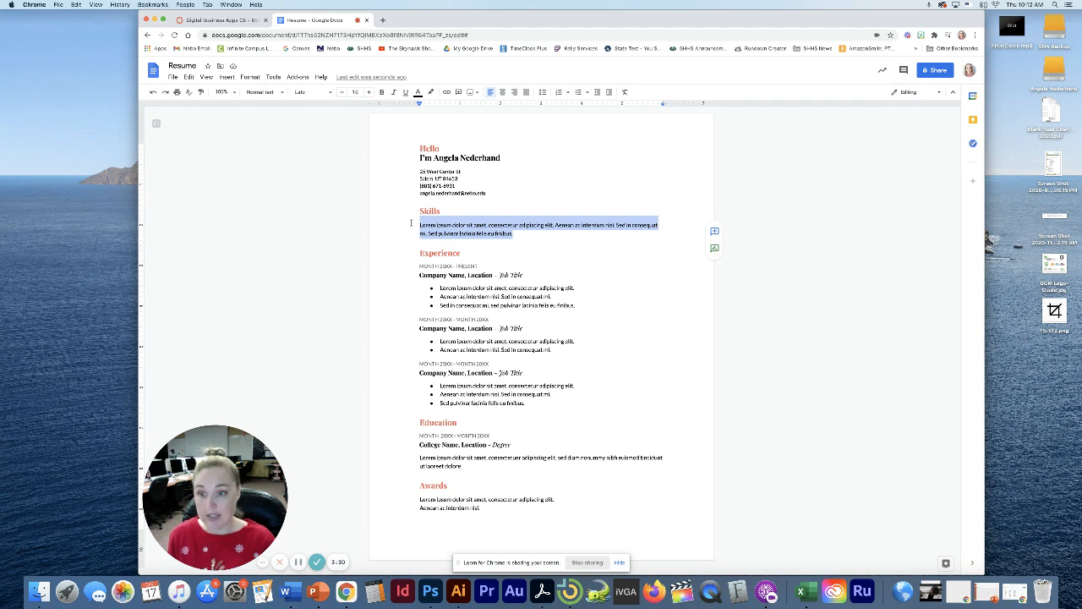
type("o")
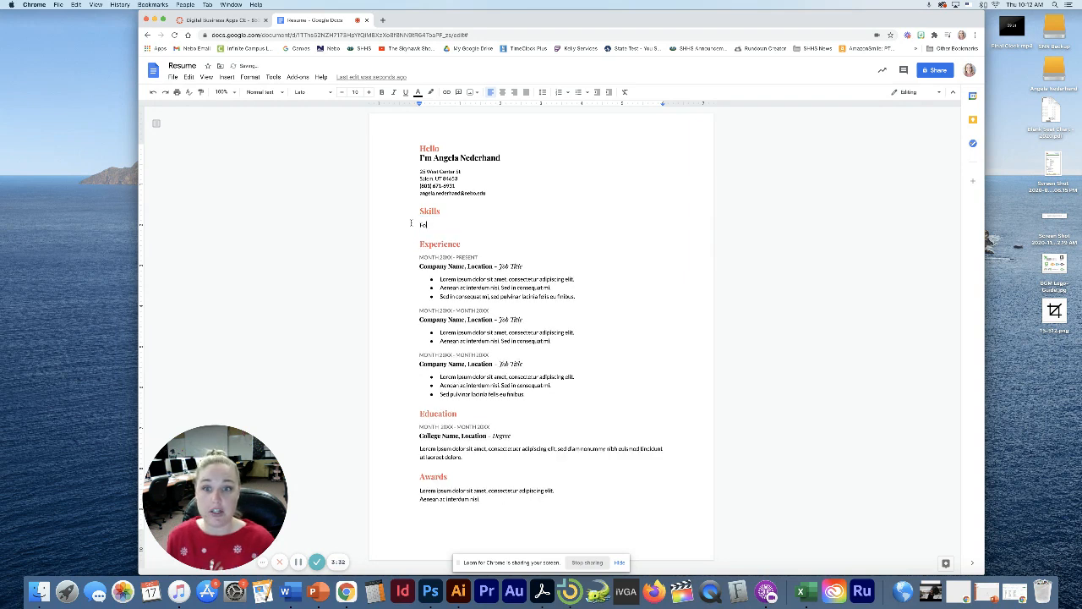
type("od preparation")
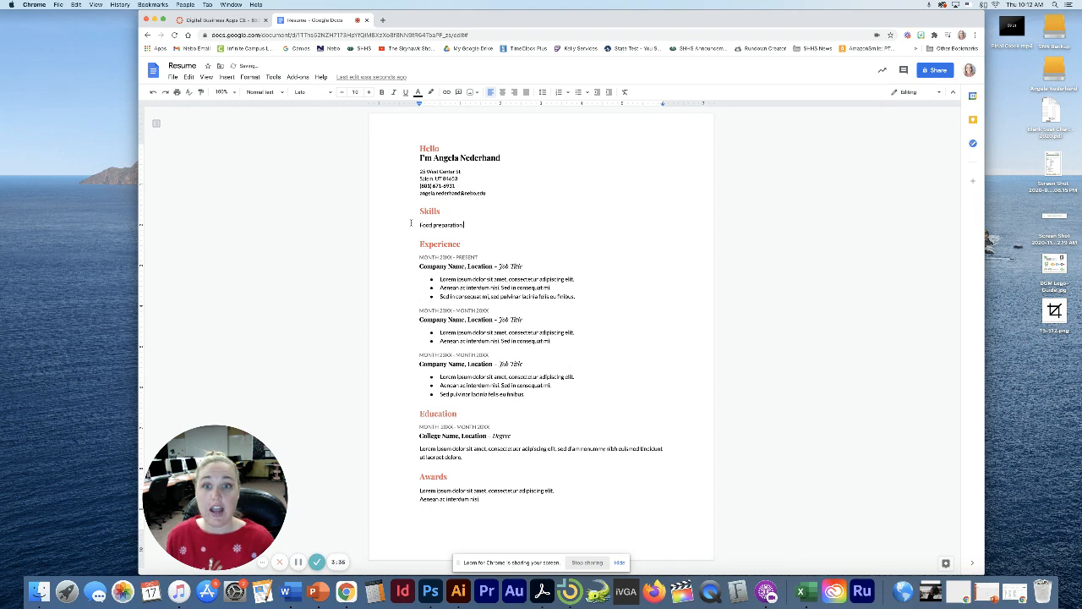
type(" and")
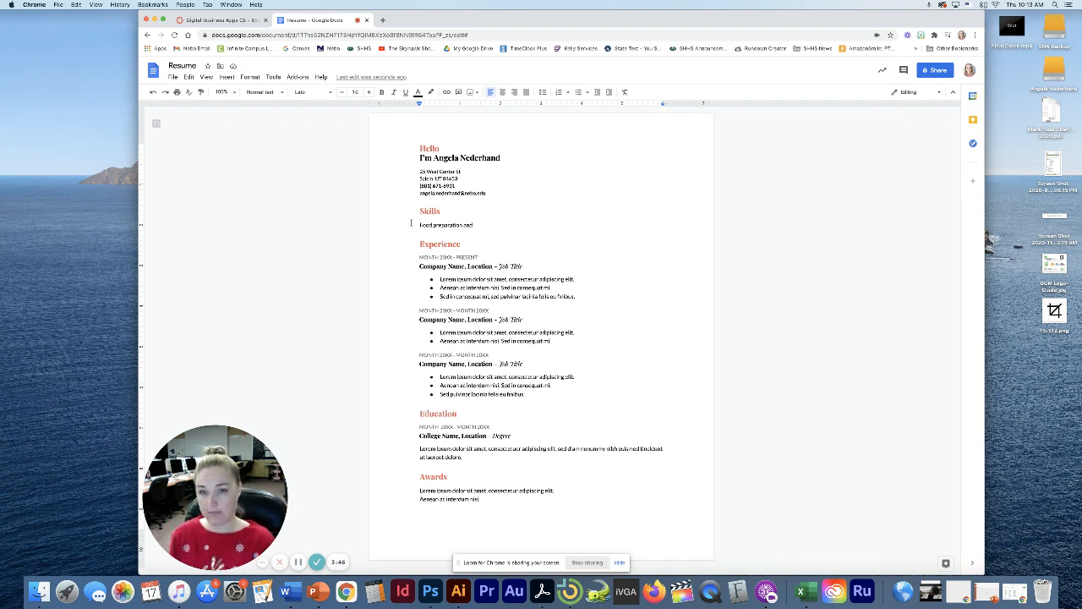
key("BackSpace")
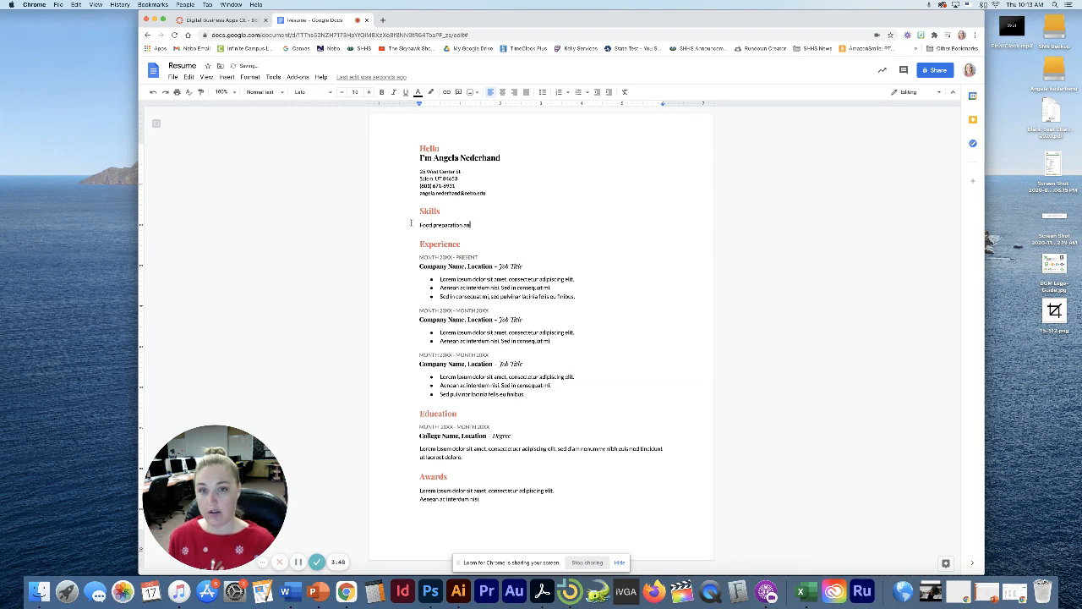
key("BackSpace")
key("BackSpace")
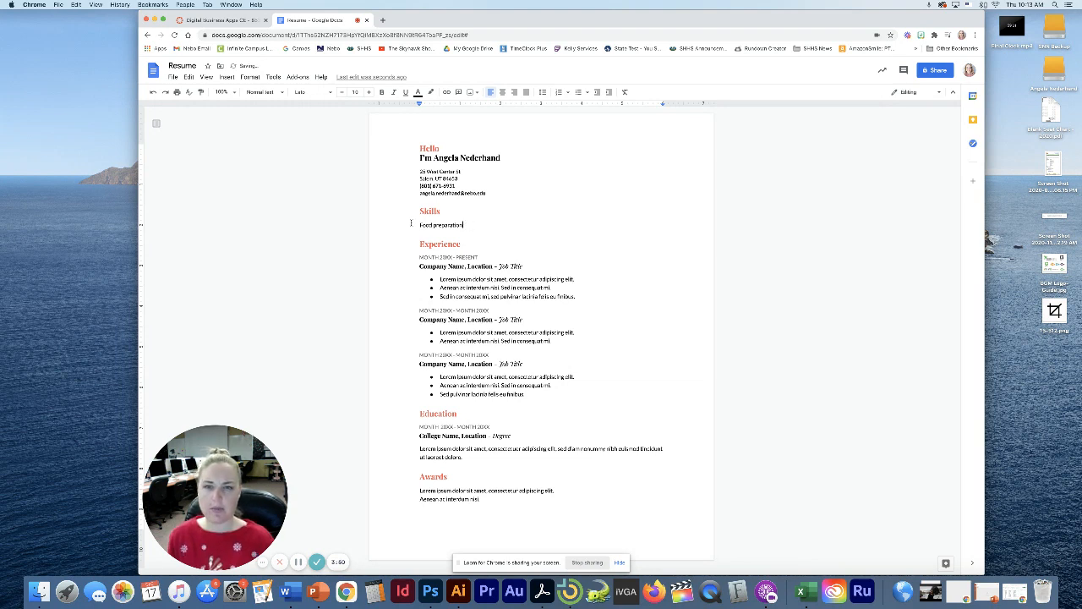
type(",")
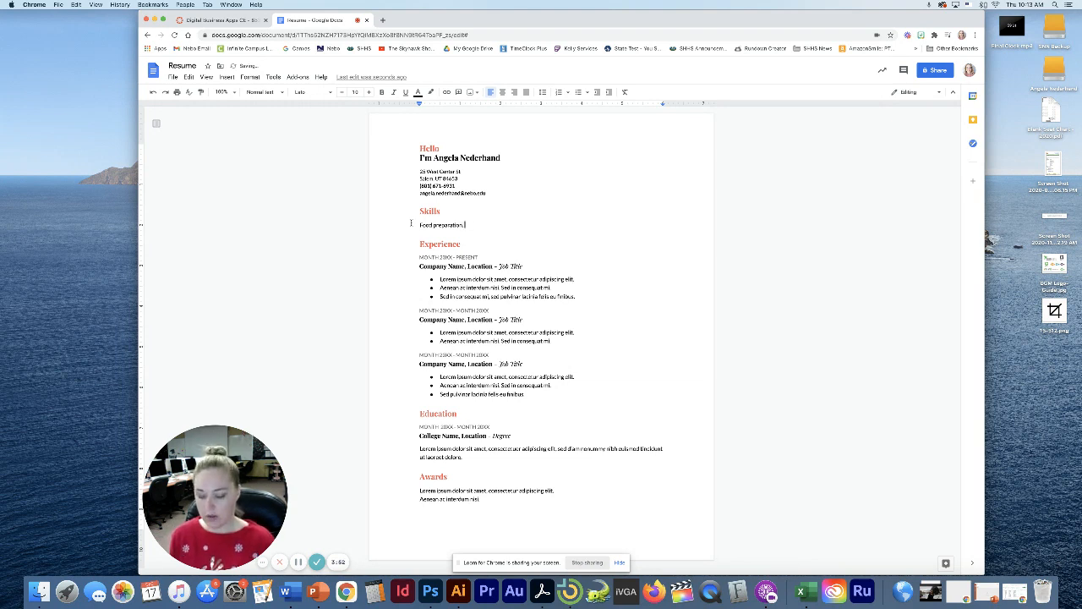
type(" Customer se")
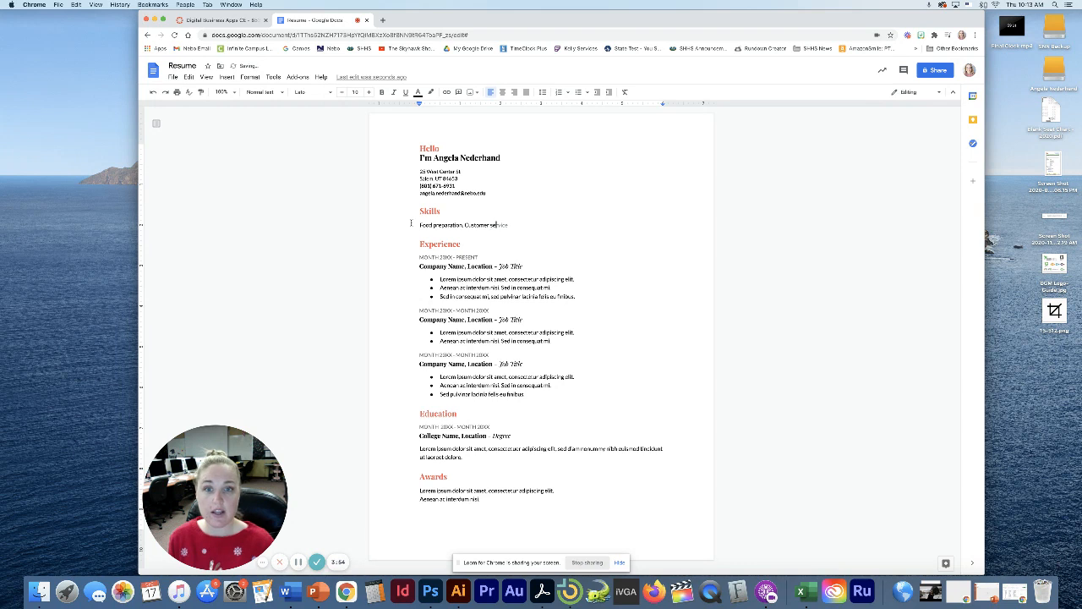
type("rvice")
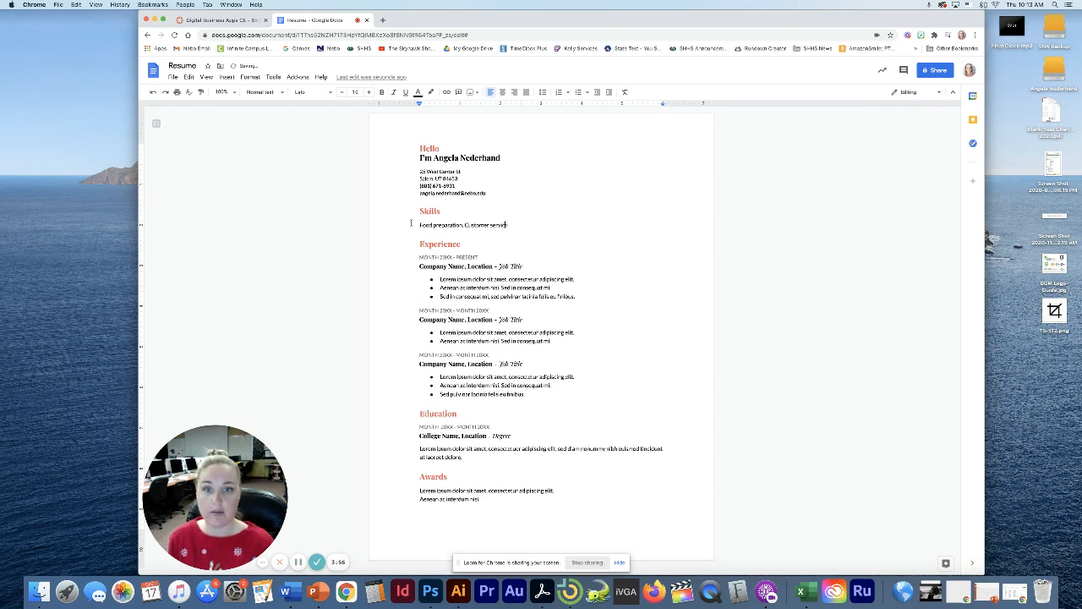
type(",")
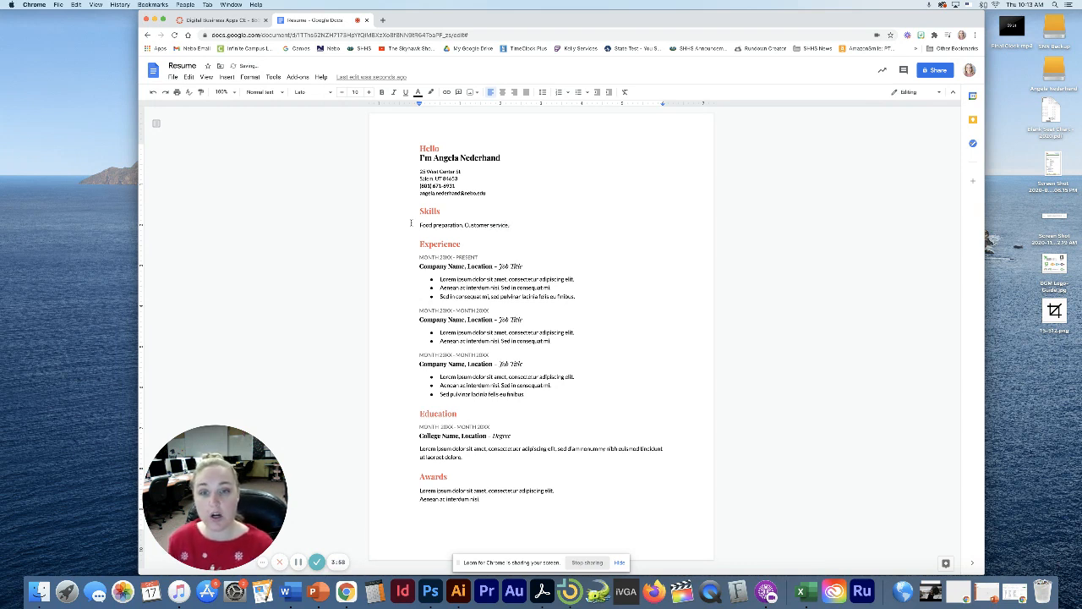
type(" Babysi")
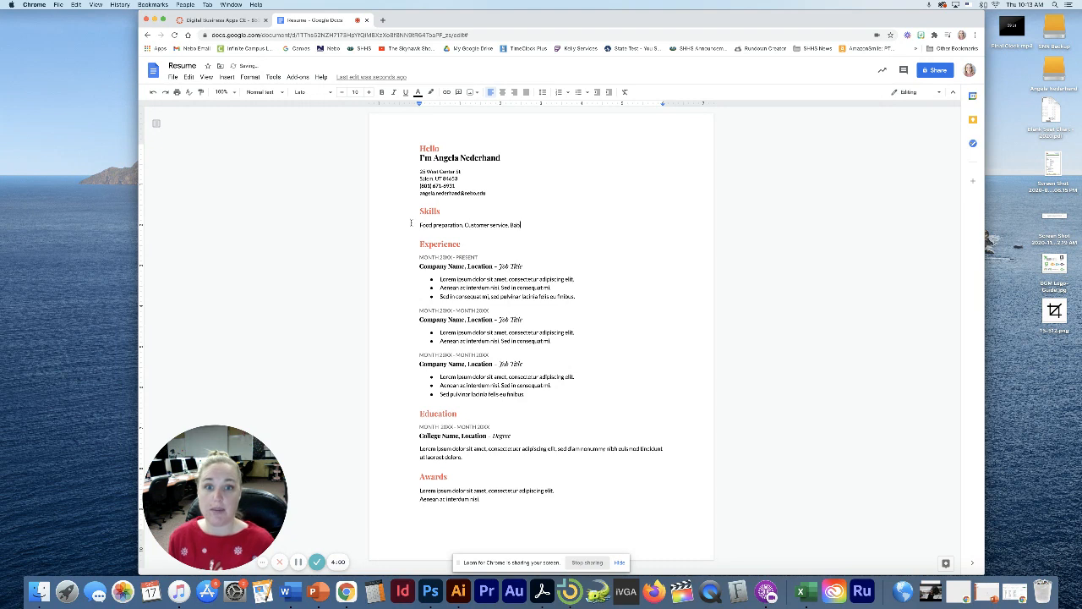
type("tting ex")
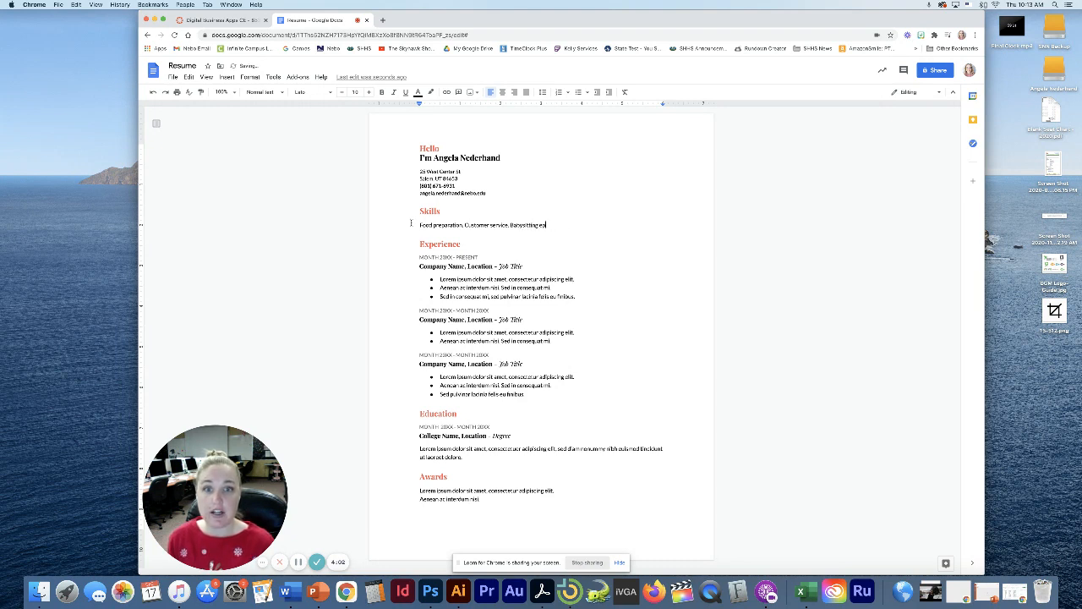
type("perienc")
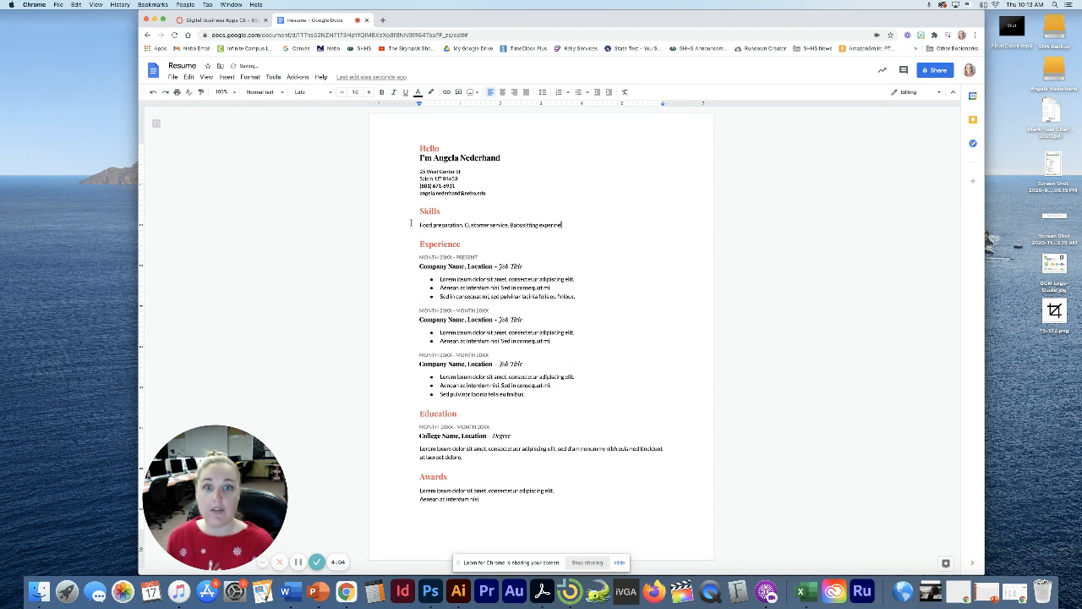
type("e.")
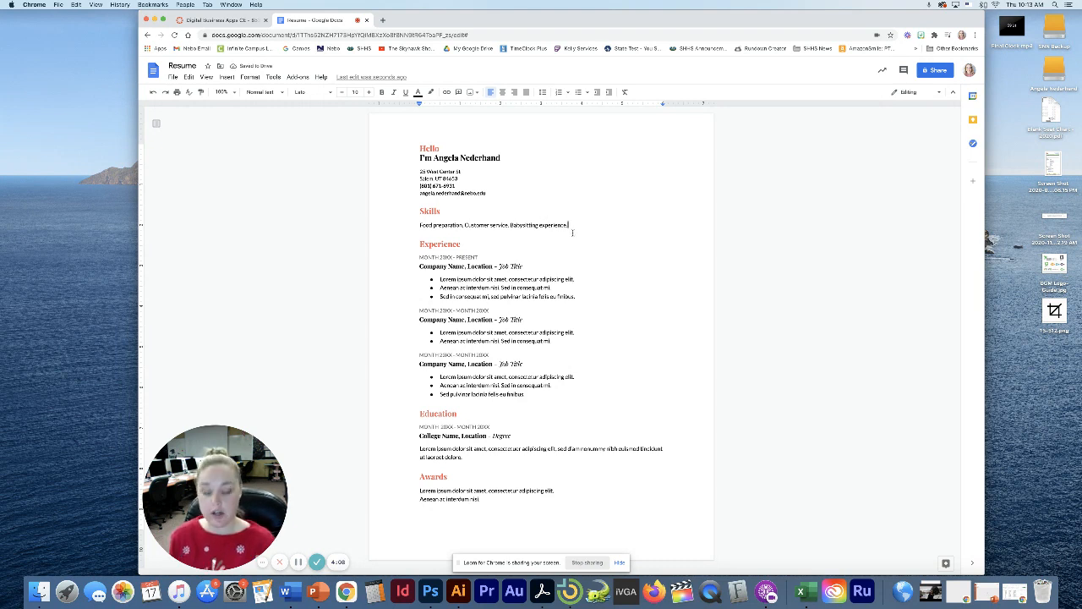
type(" Learn")
type("i")
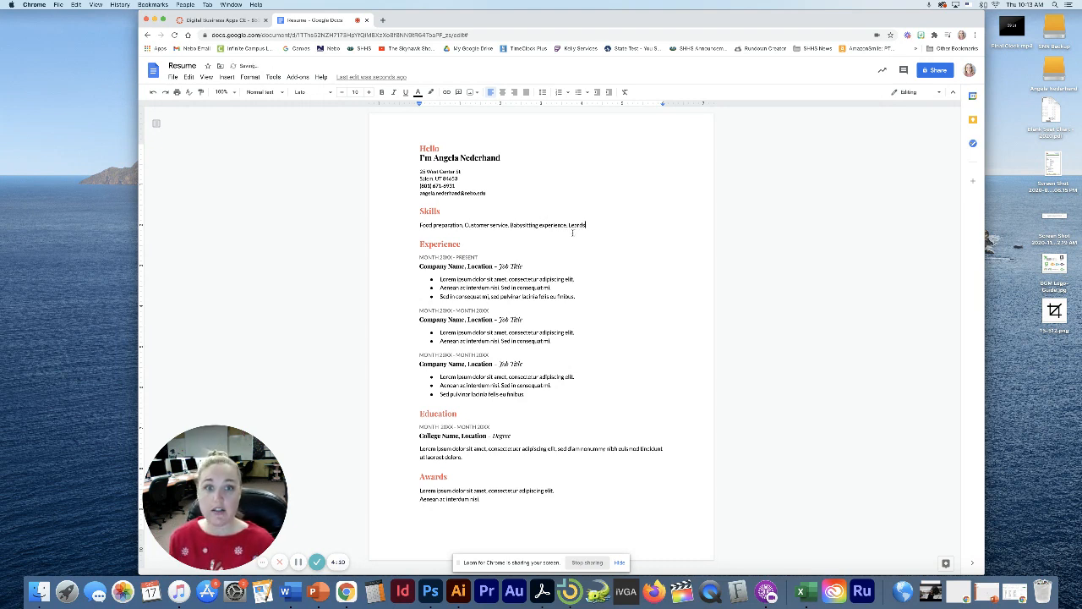
type("hip qualities.")
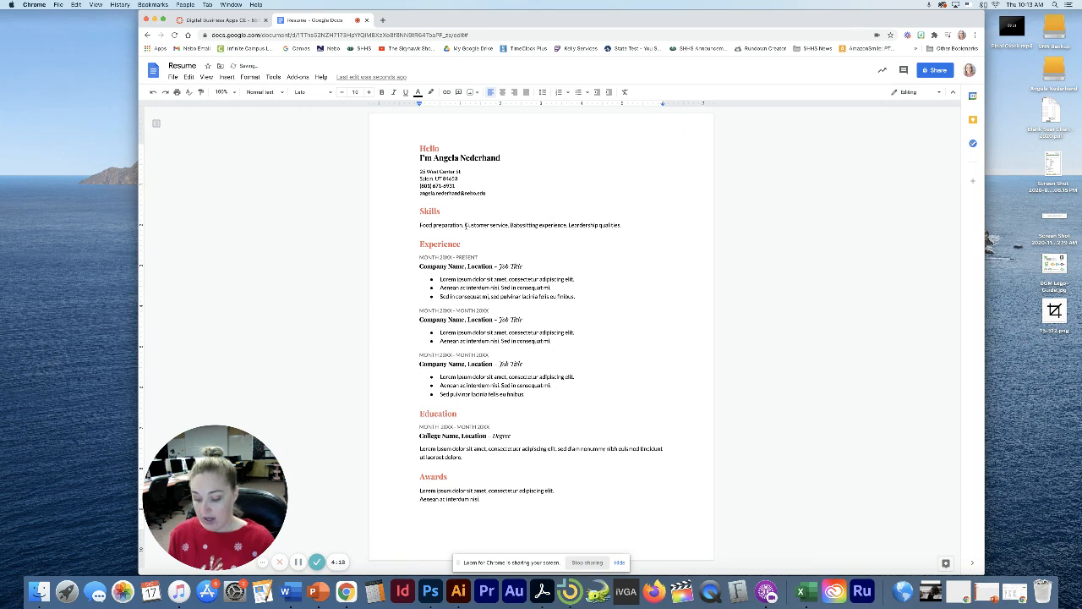
type("Excellent writ")
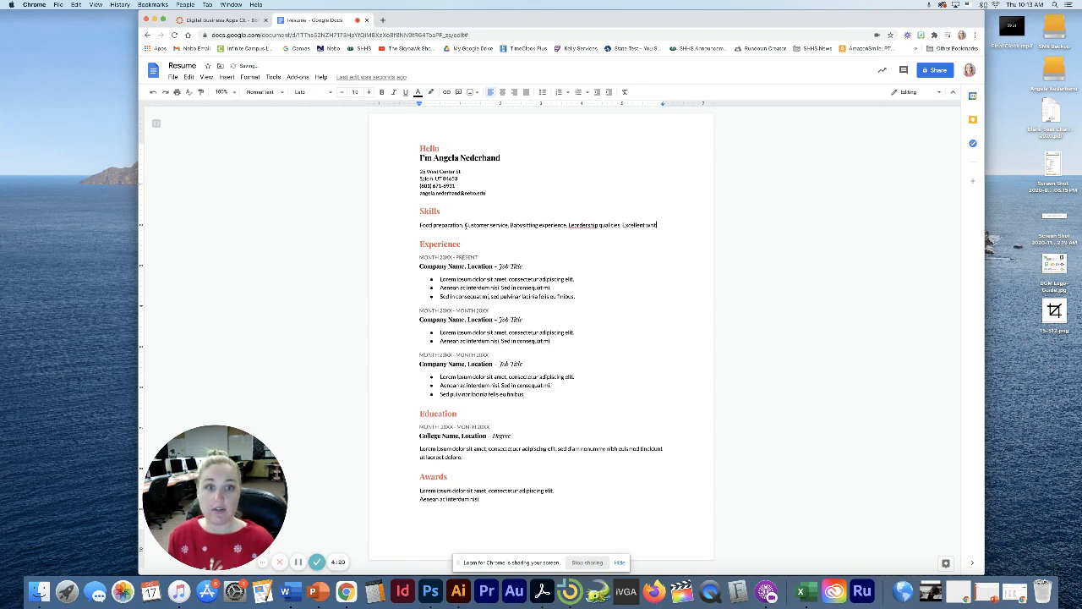
type("ten and v")
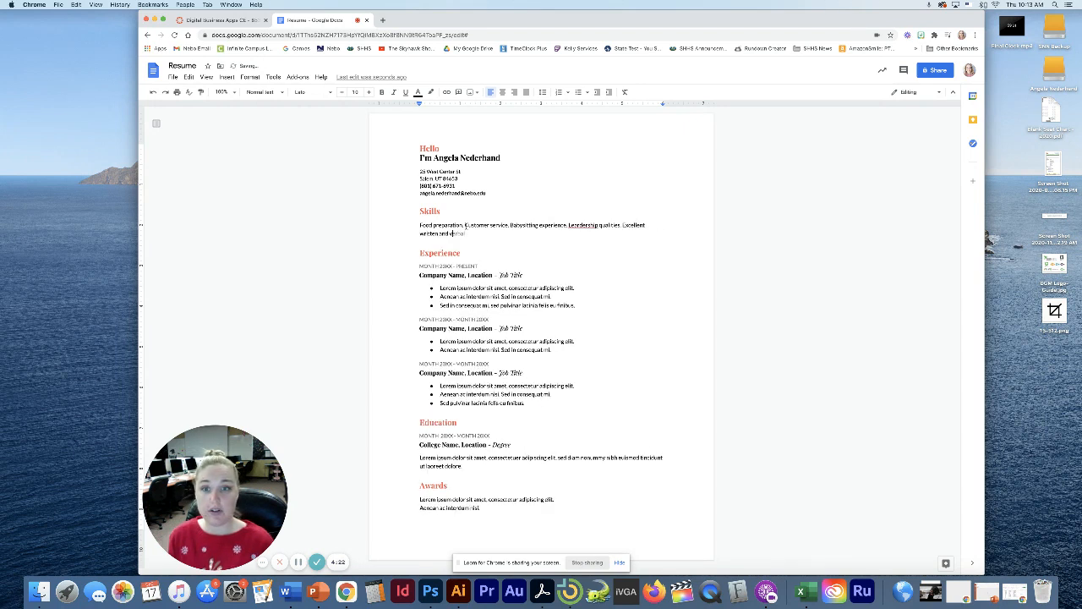
type("erbal communication")
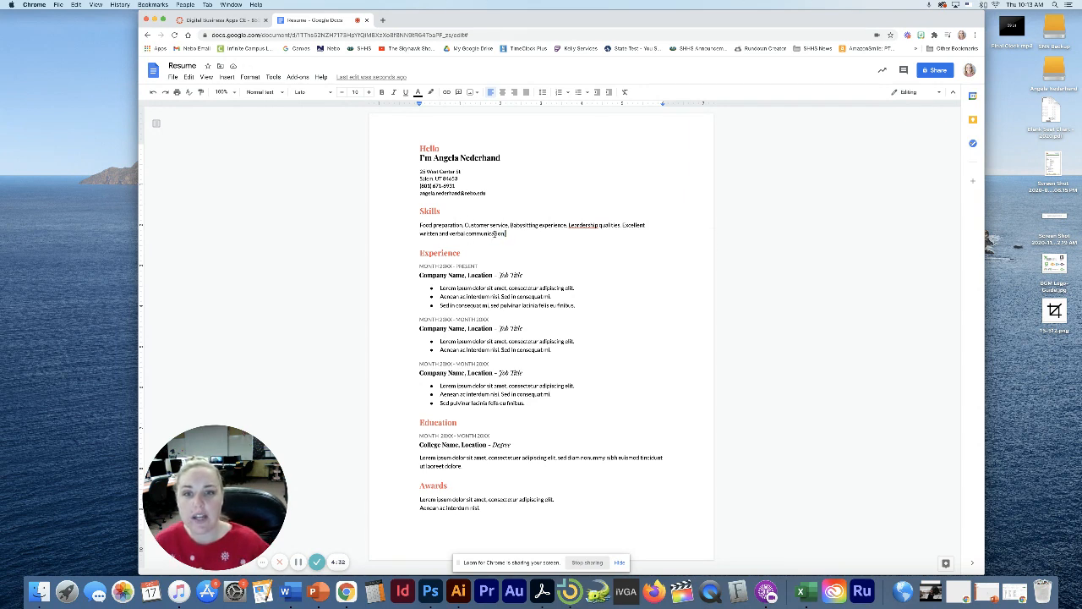
Try a bulleted list on the Skills paragraph, then undo it to keep plain text
left_click_drag(506, 233, 420, 225)
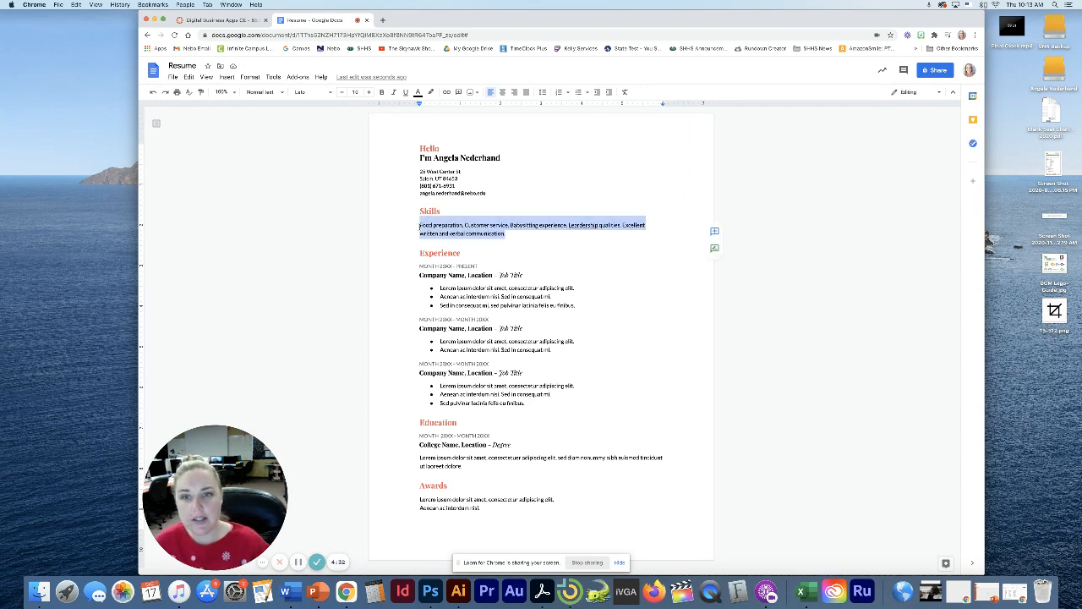
left_click(579, 93)
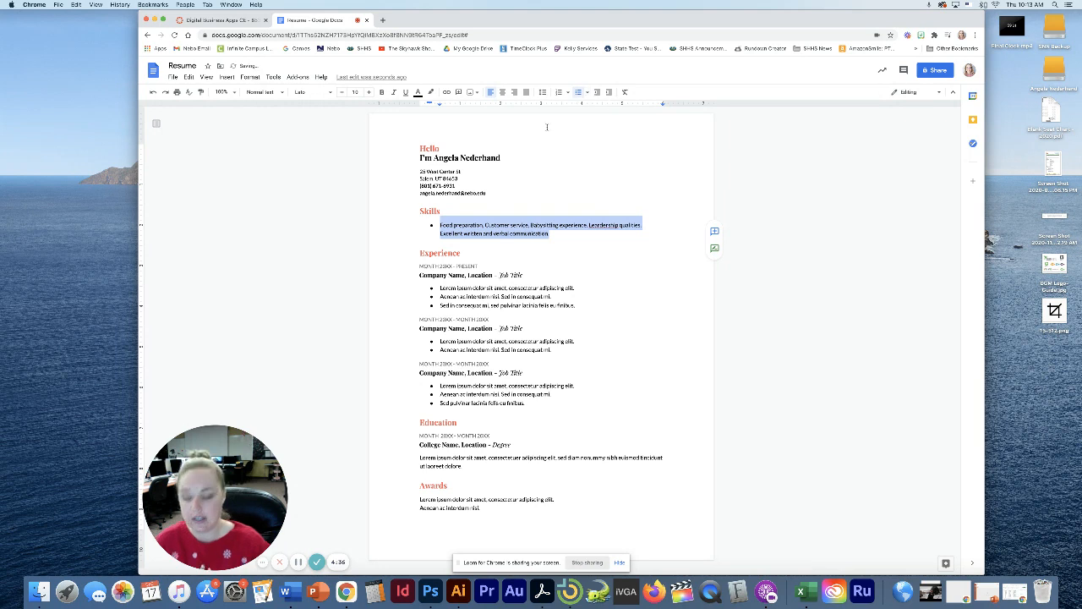
key("super+z")
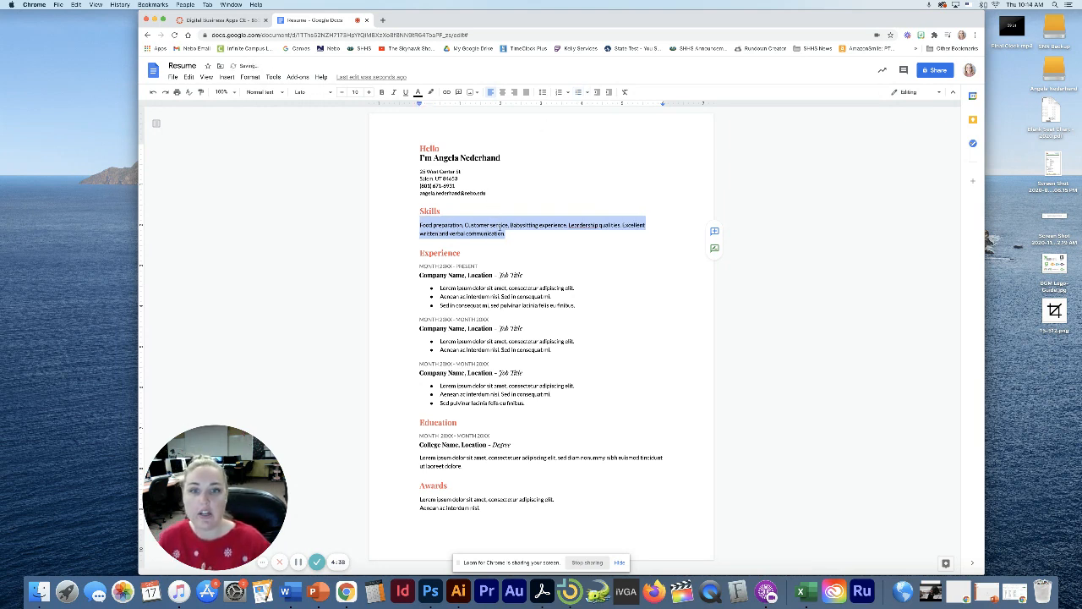
left_click(521, 234)
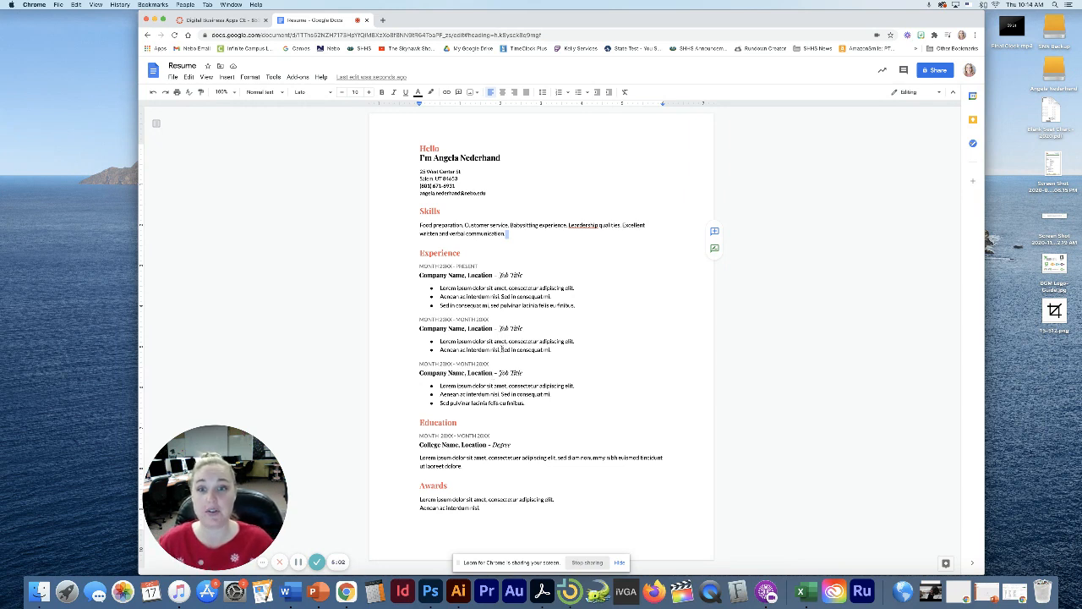
Set the first job's start year to 2015 in its date line
left_click(436, 266)
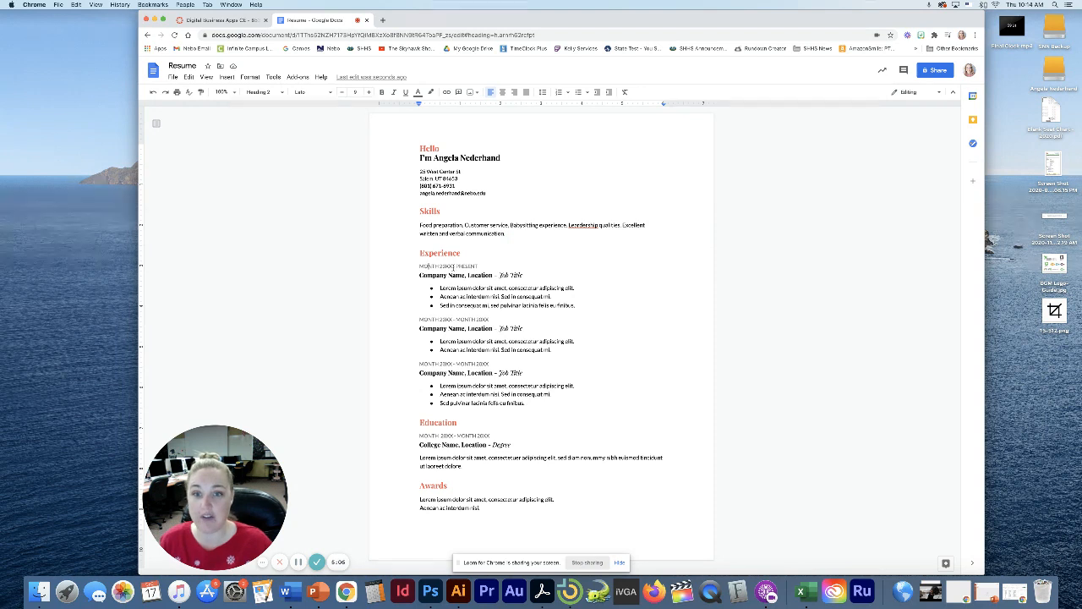
left_click_drag(453, 267, 441, 266)
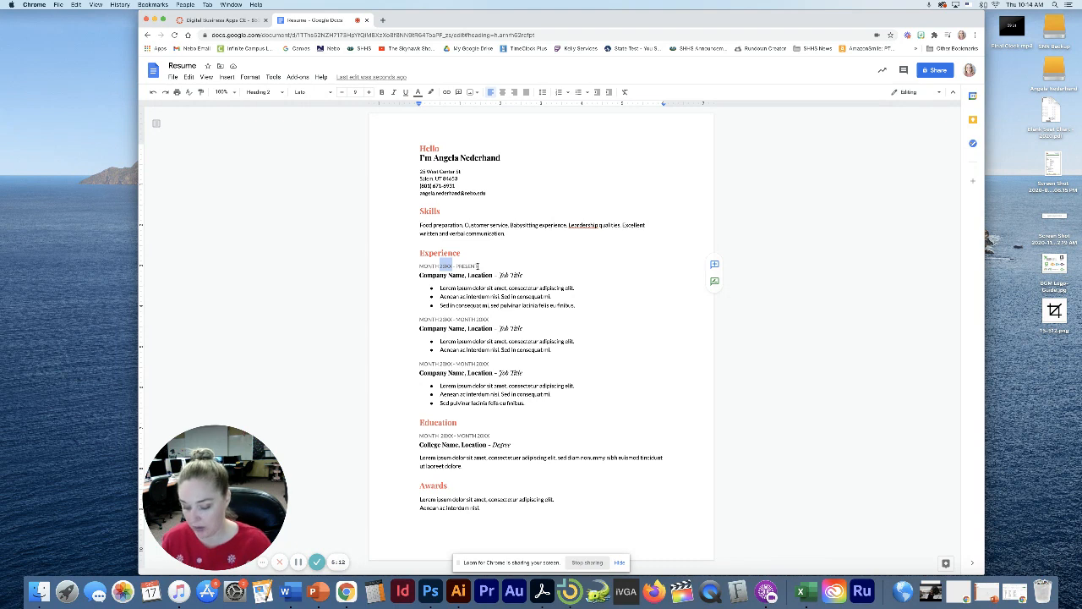
type("2020")
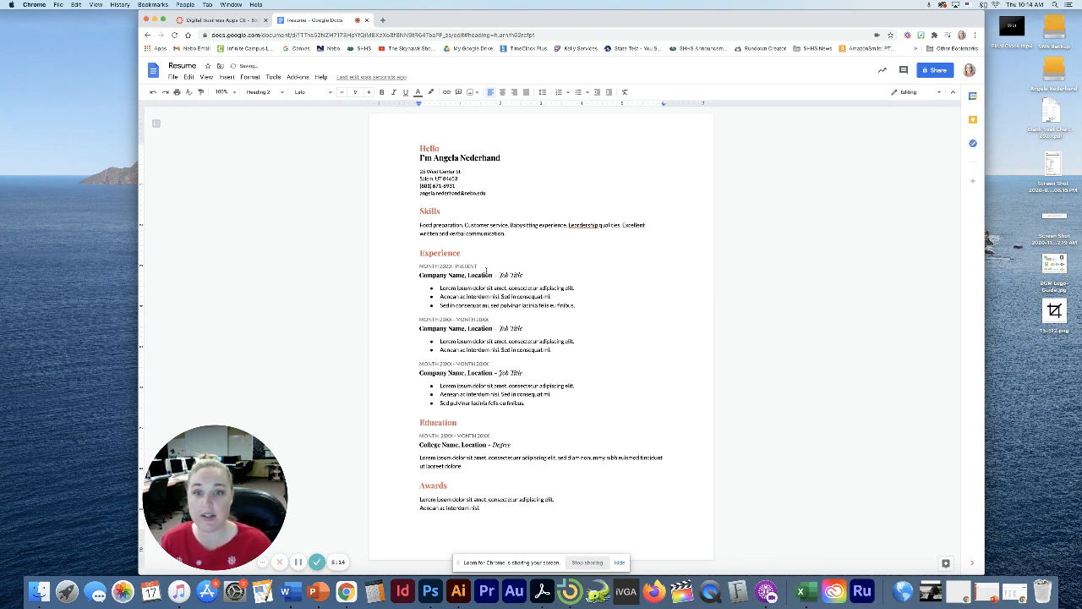
double_click(445, 265)
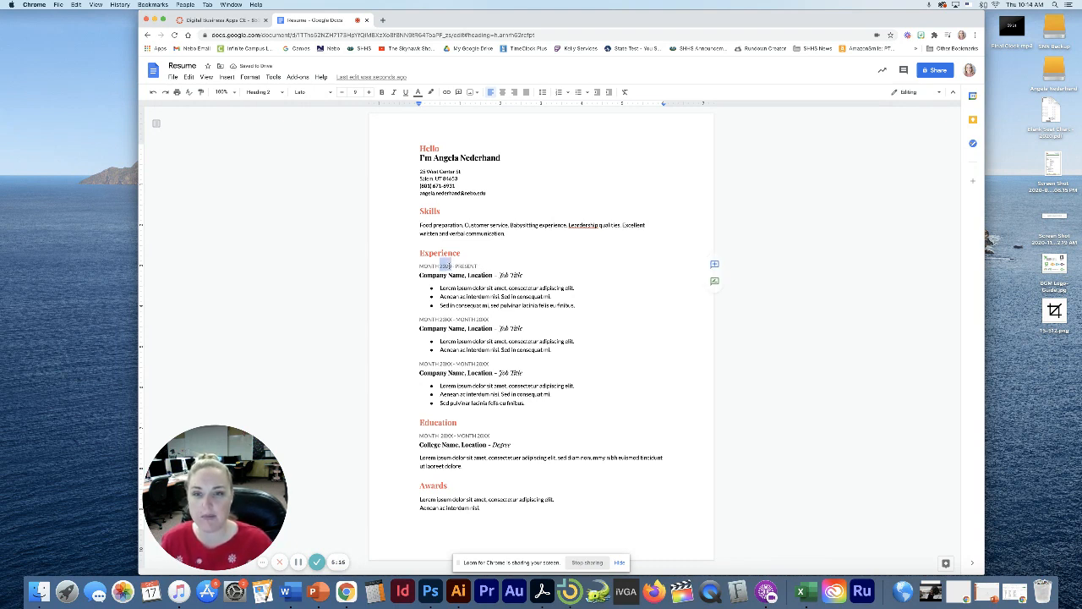
type("2015")
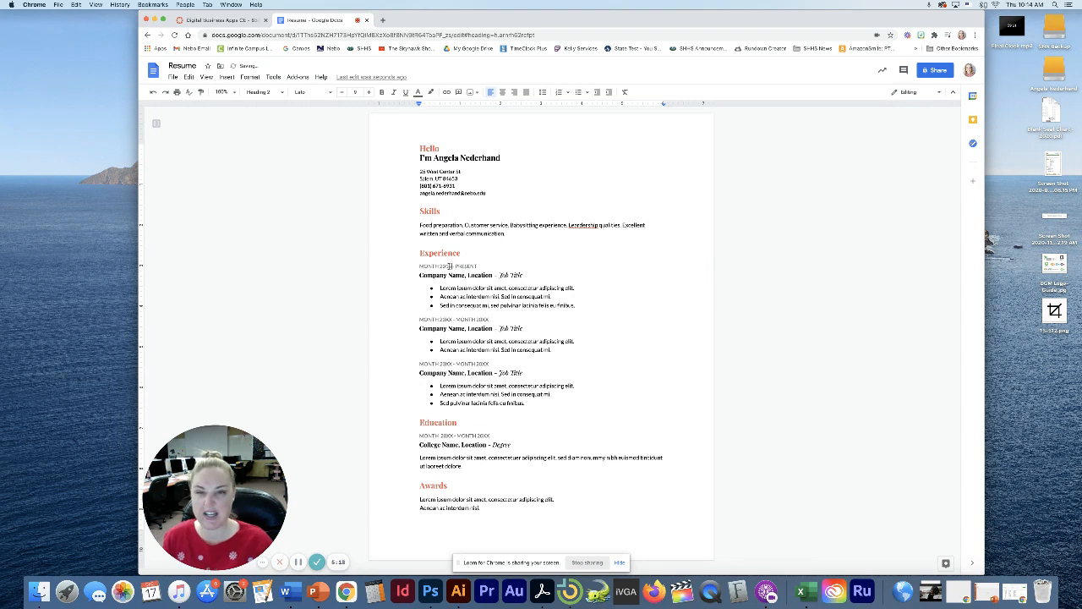
Make the first job heading 'Babysitting Experience', deleting the company name and location placeholder
left_click(467, 275)
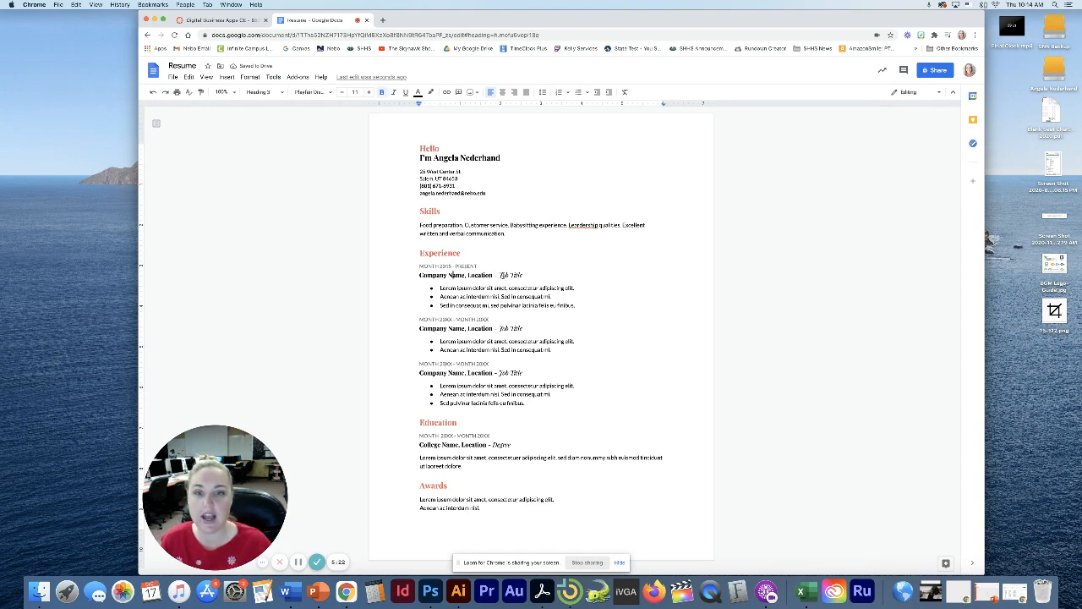
left_click_drag(498, 275, 523, 275)
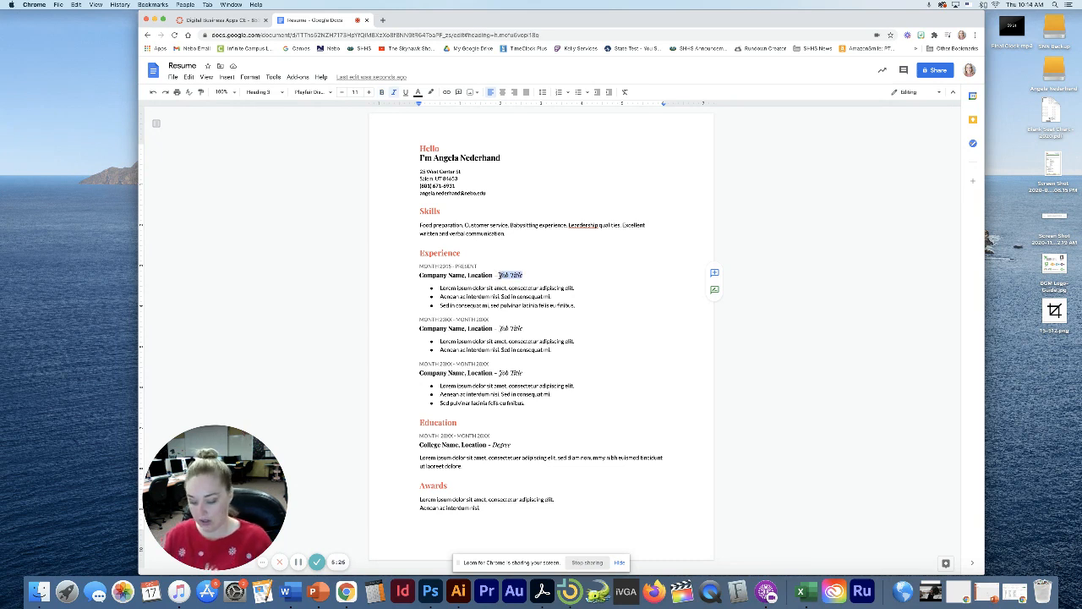
type("Jobysitting e")
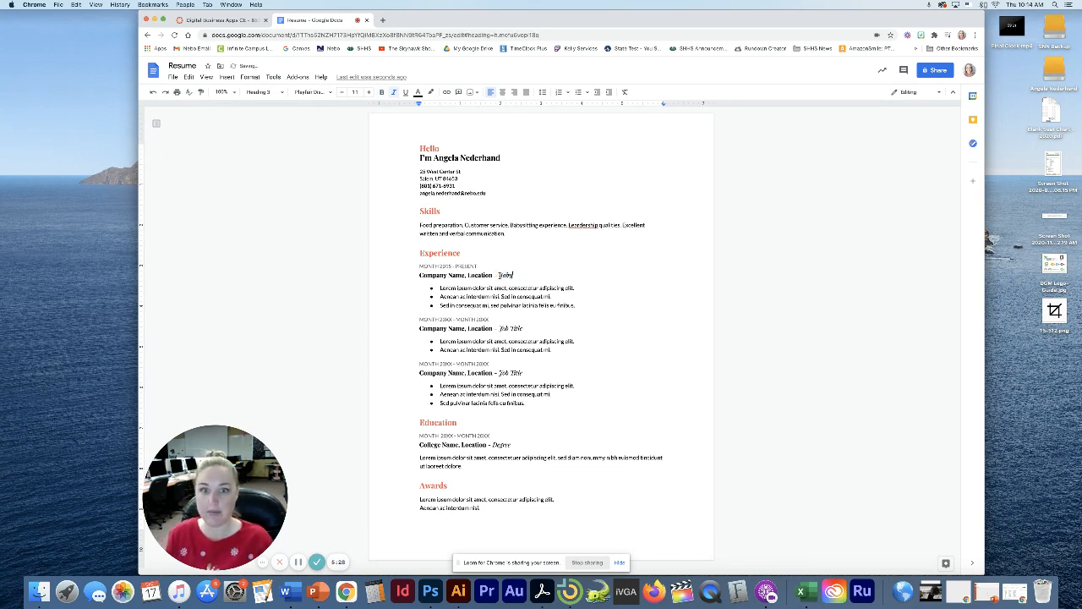
type("xperience")
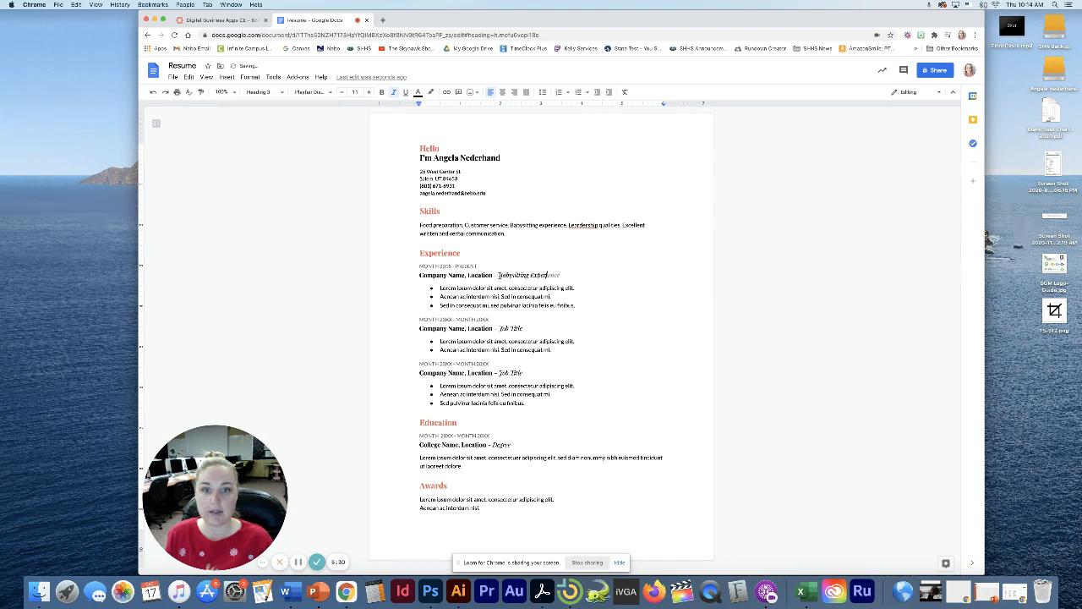
left_click_drag(496, 275, 408, 275)
key("BackSpace")
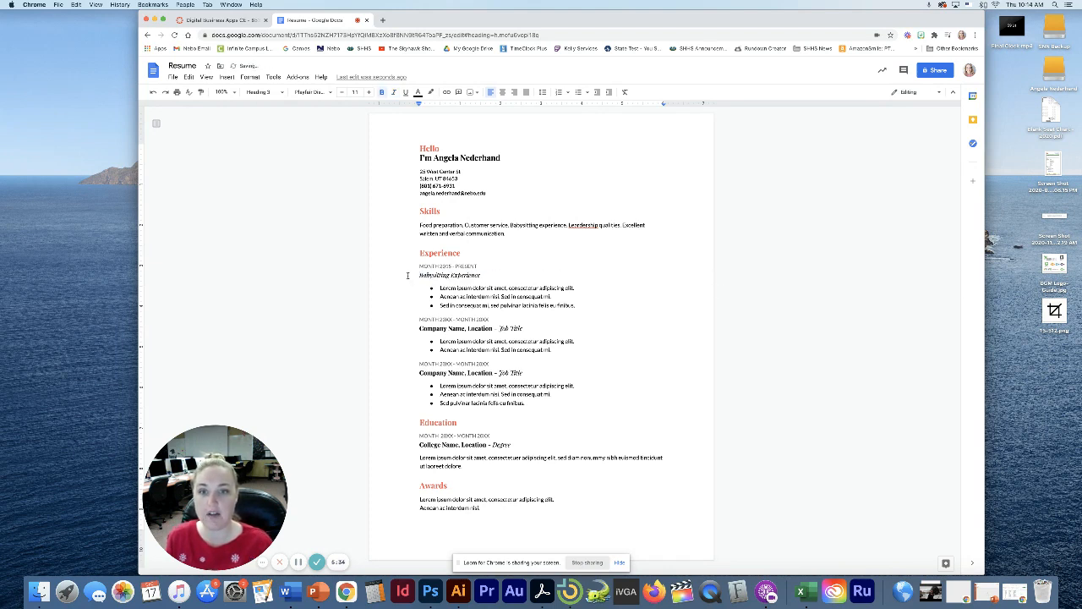
List three babysitting duties: cooking with the children, stories and games, toddler learning activities
left_click_drag(576, 306, 440, 287)
type("Cl")
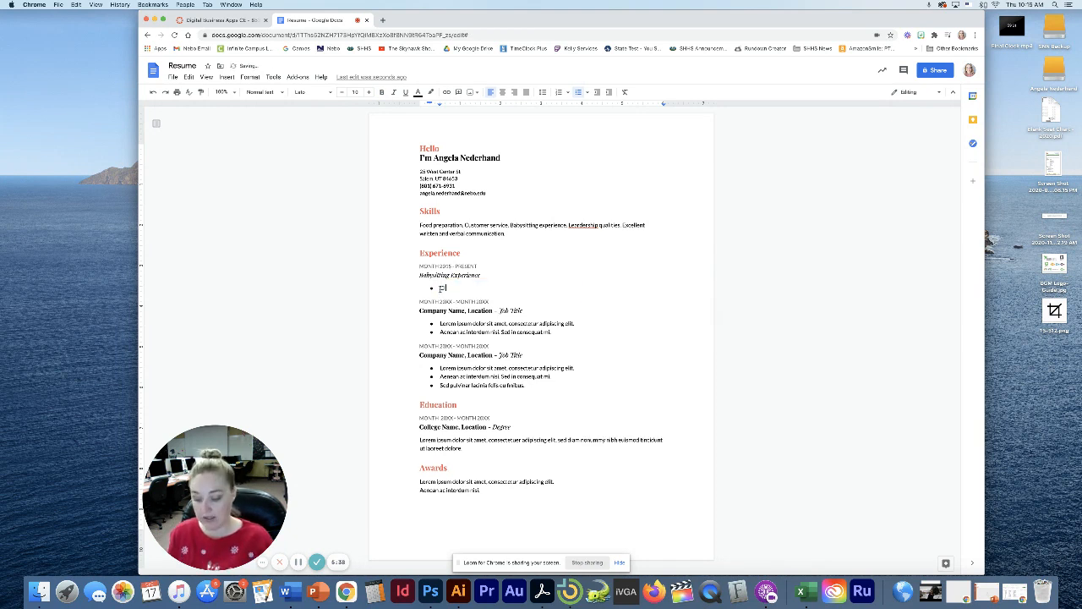
type("eaned and cooked")
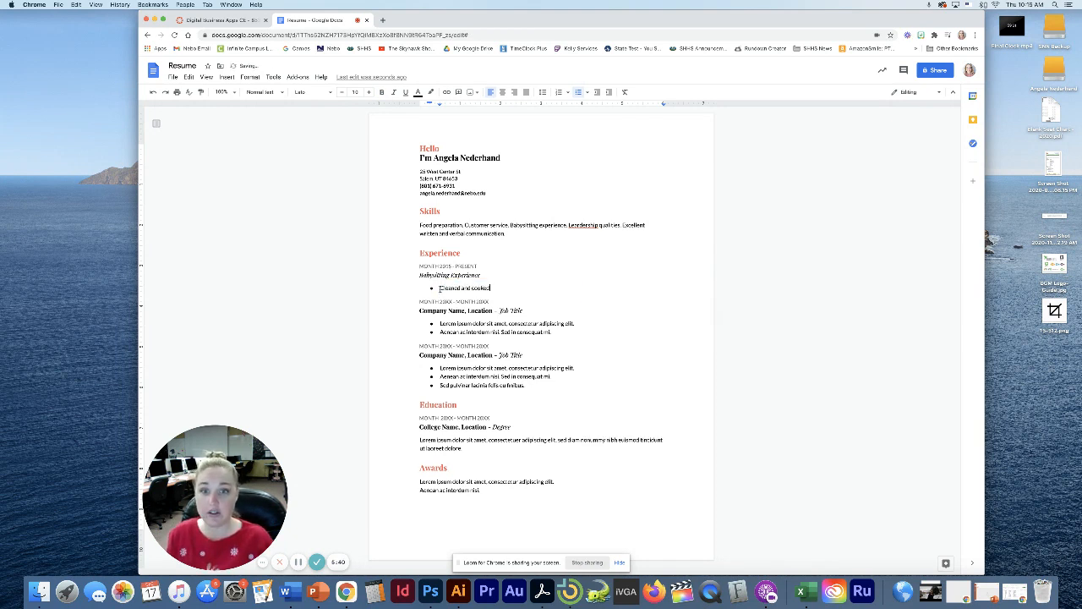
type(" with the children")
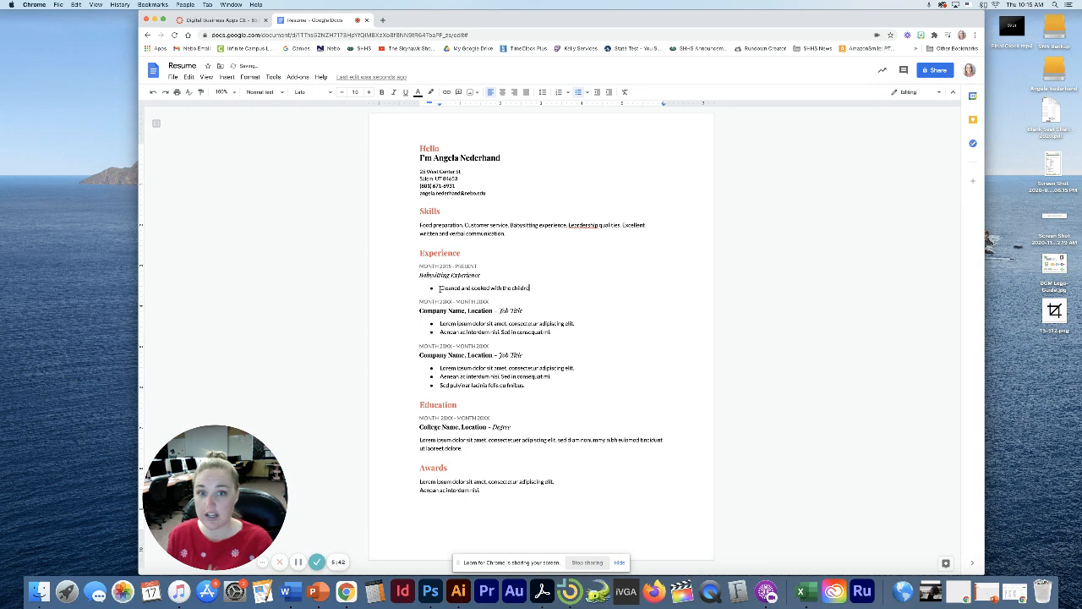
key("Return")
type("REad")
key("BackSpace")
key("BackSpace")
key("BackSpace")
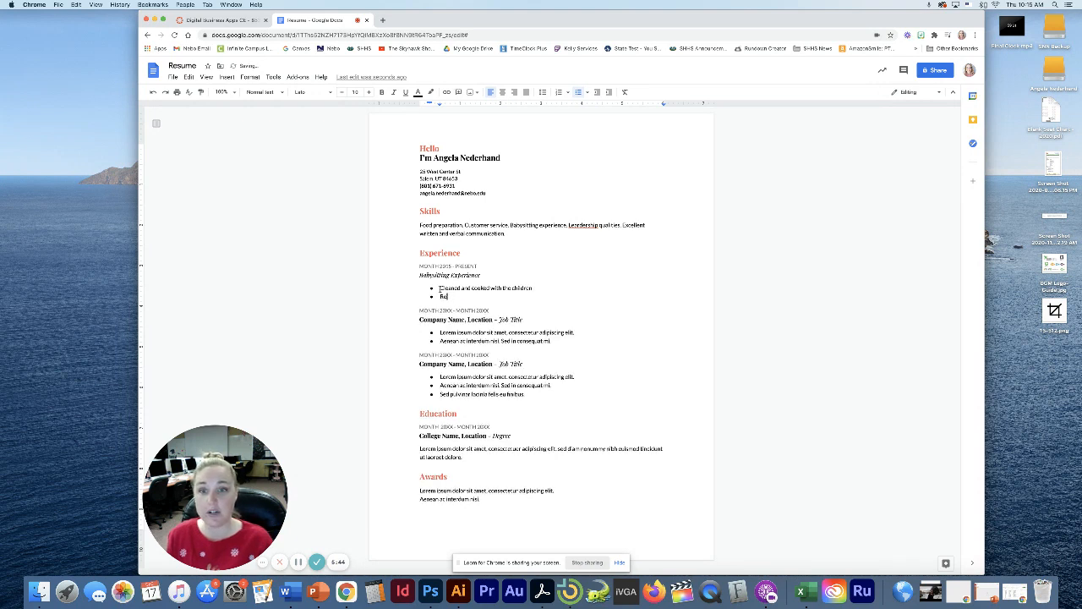
type("ead stories and")
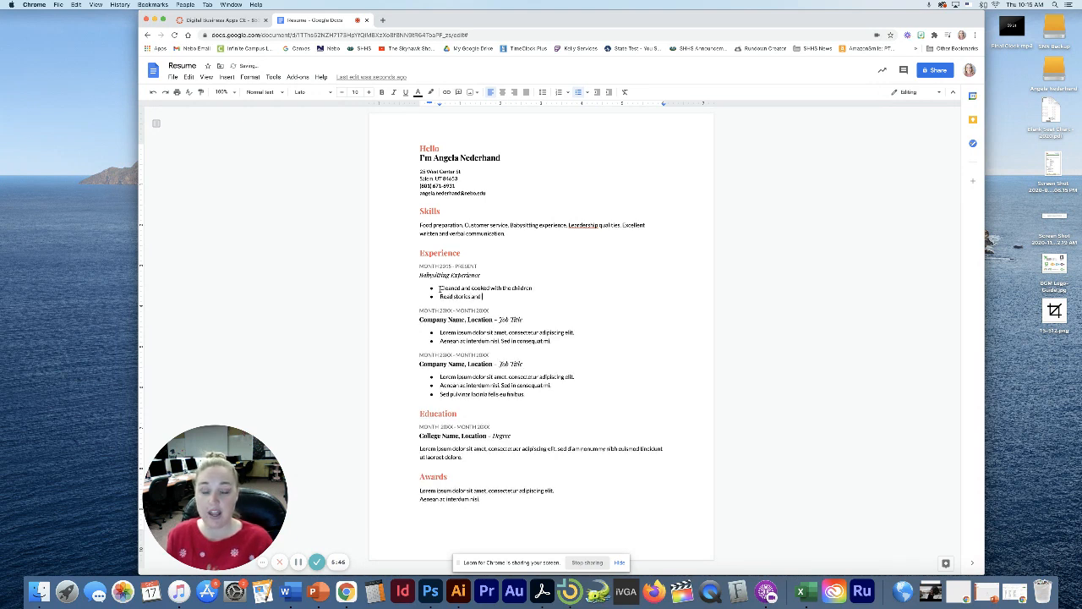
type(" brought games t")
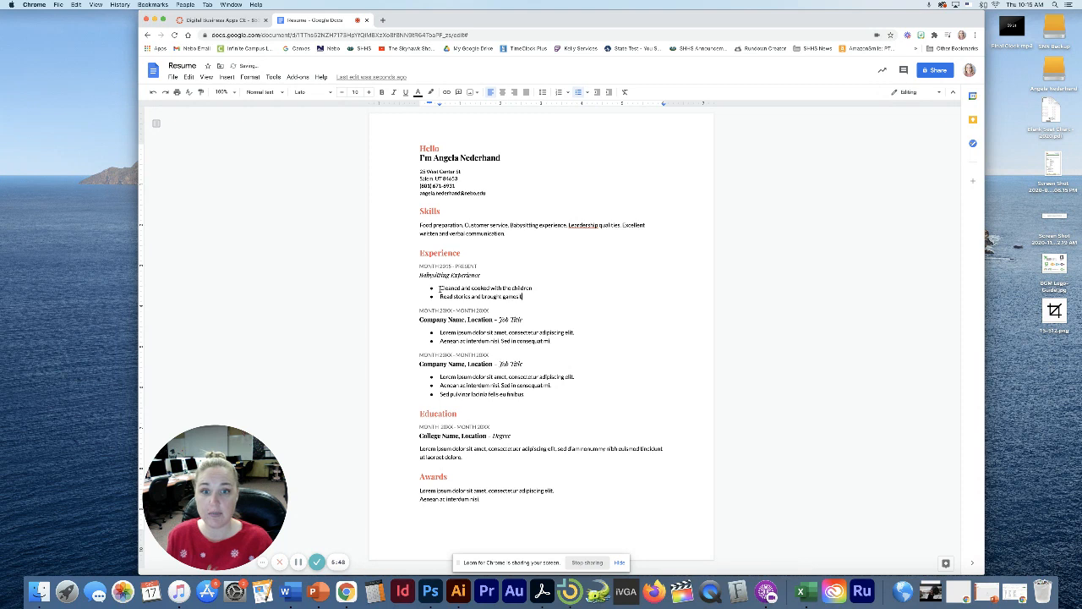
type("o play")
key("Return")
type("U")
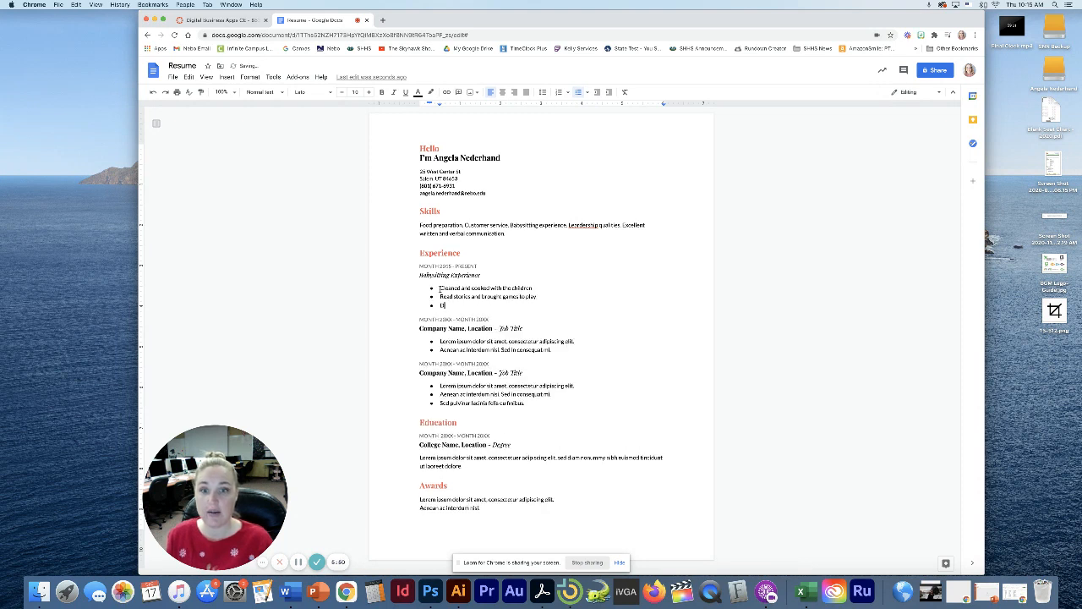
type("esigned learning")
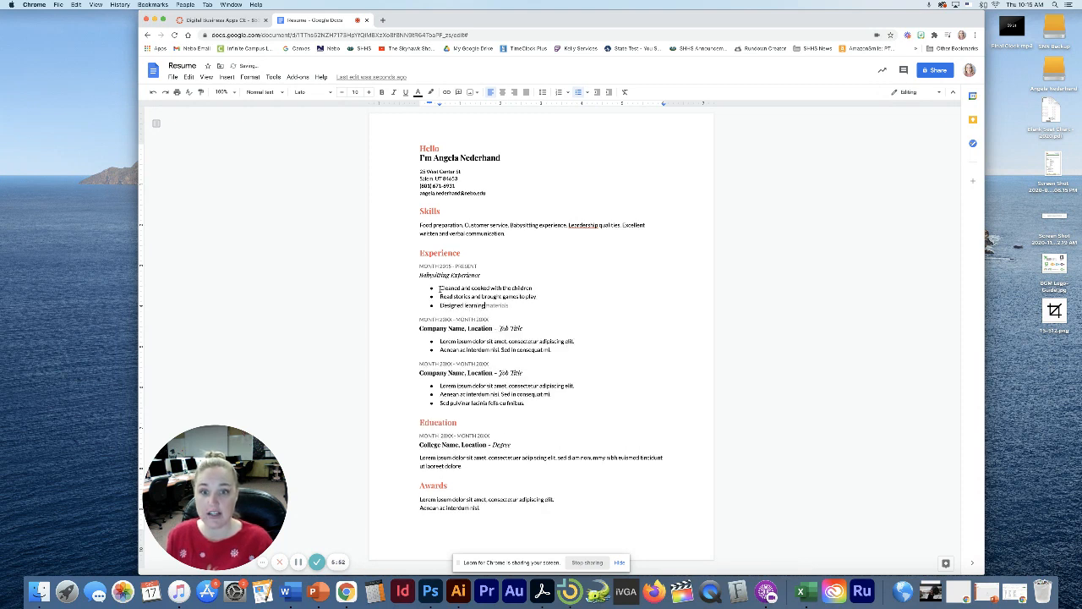
type(" ac")
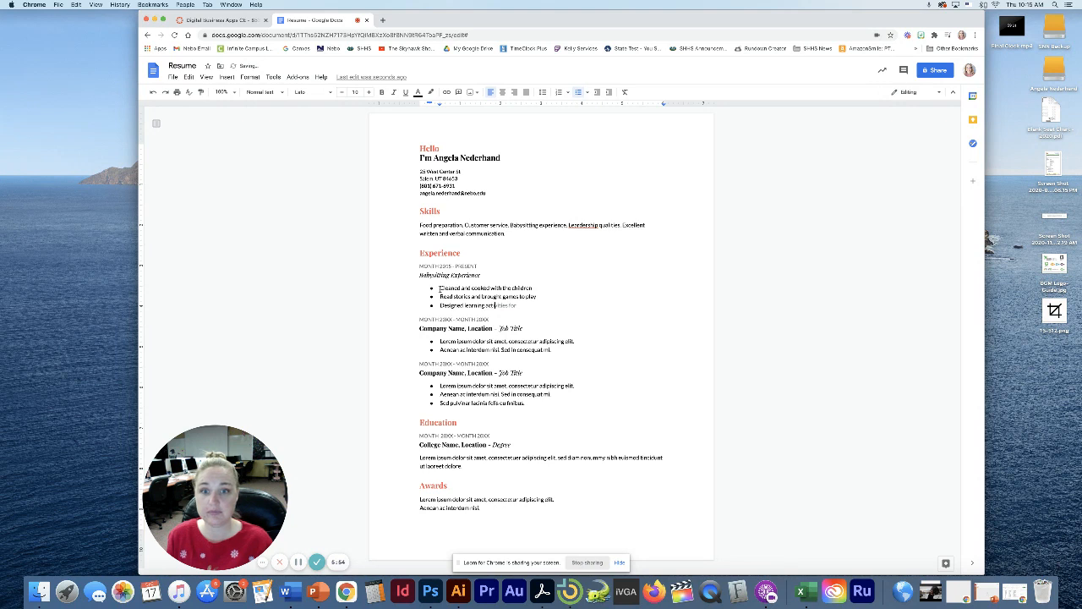
type("tivities for")
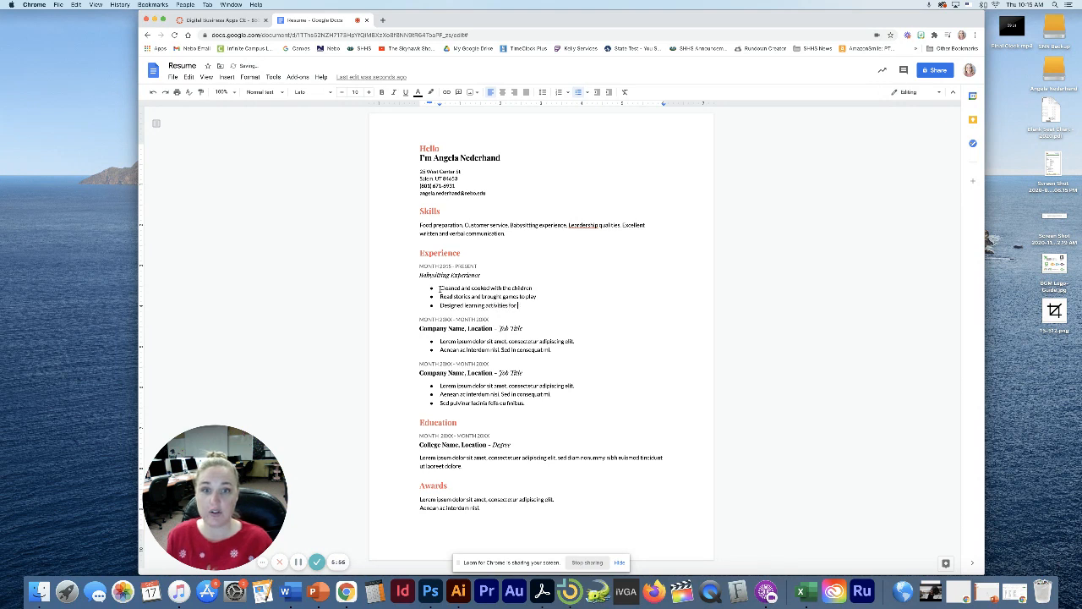
type(" toddlers")
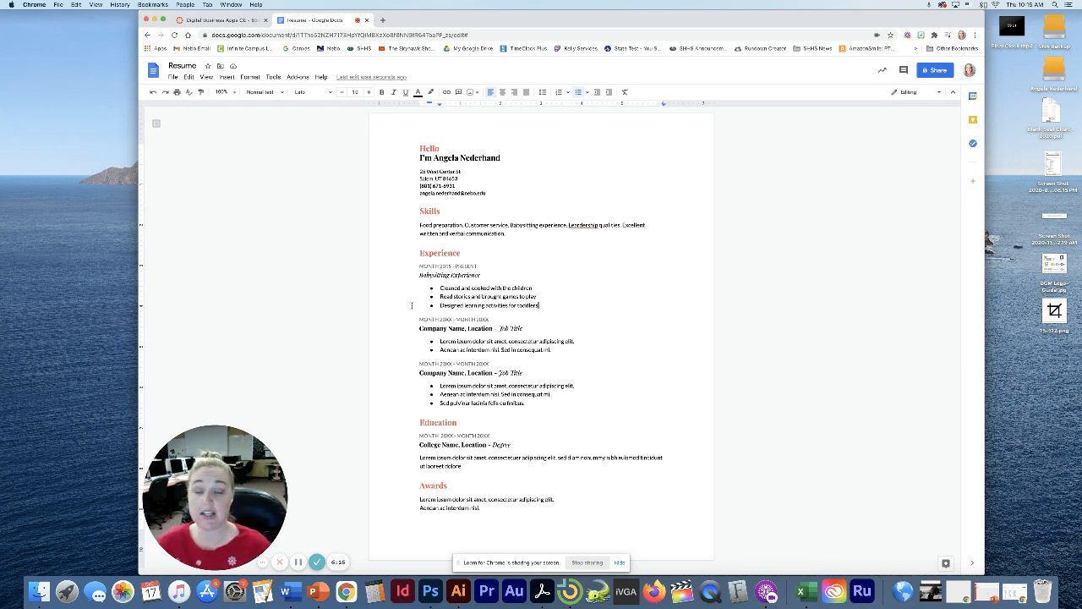
double_click(438, 252)
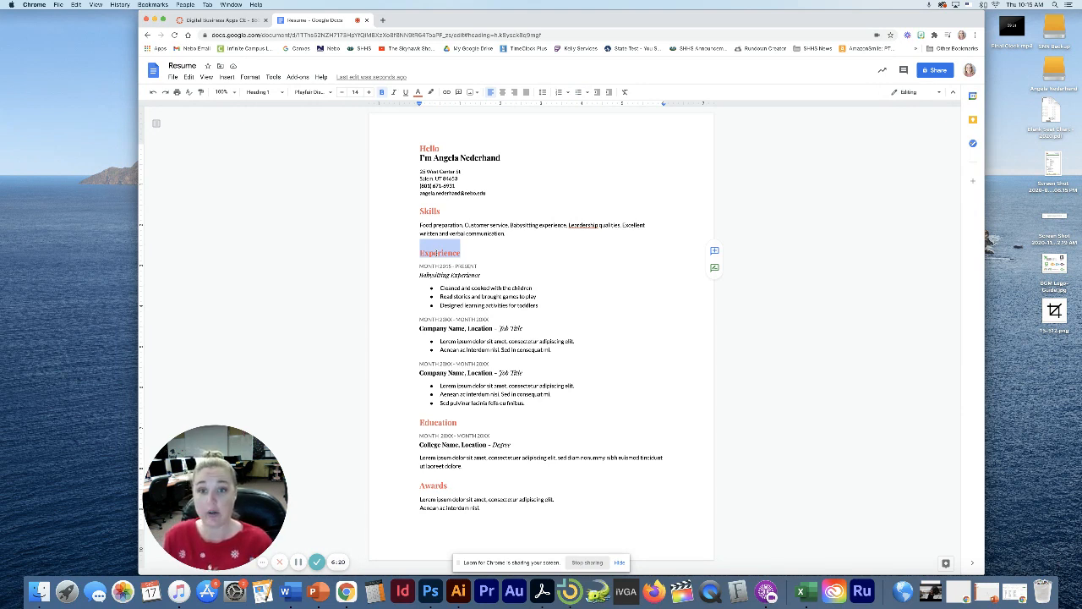
type("Voluntee")
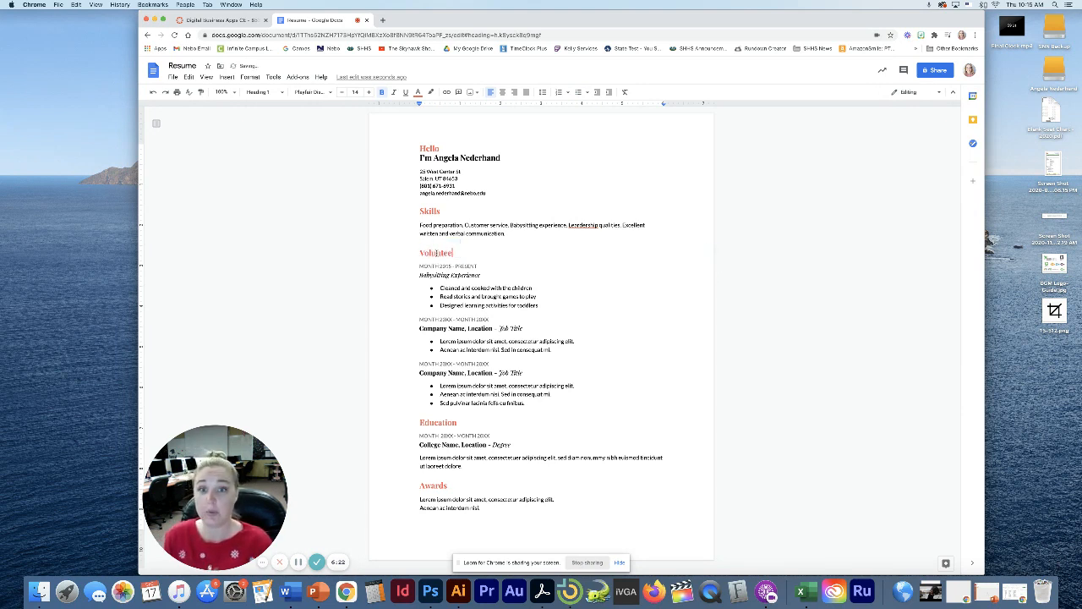
type("r Work")
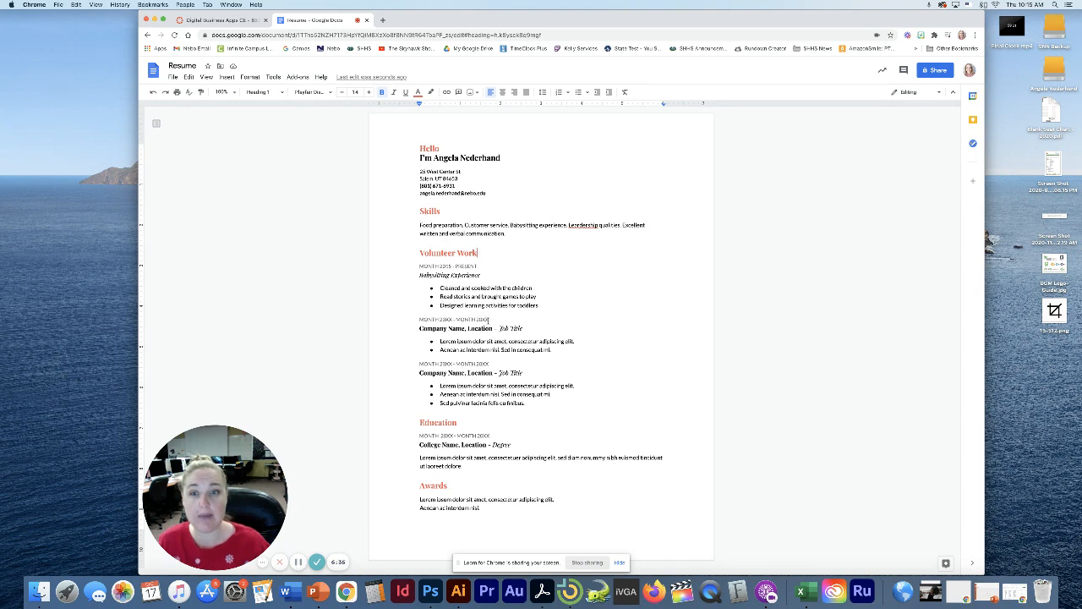
left_click_drag(485, 249, 416, 252)
key("super+z")
key("super+z")
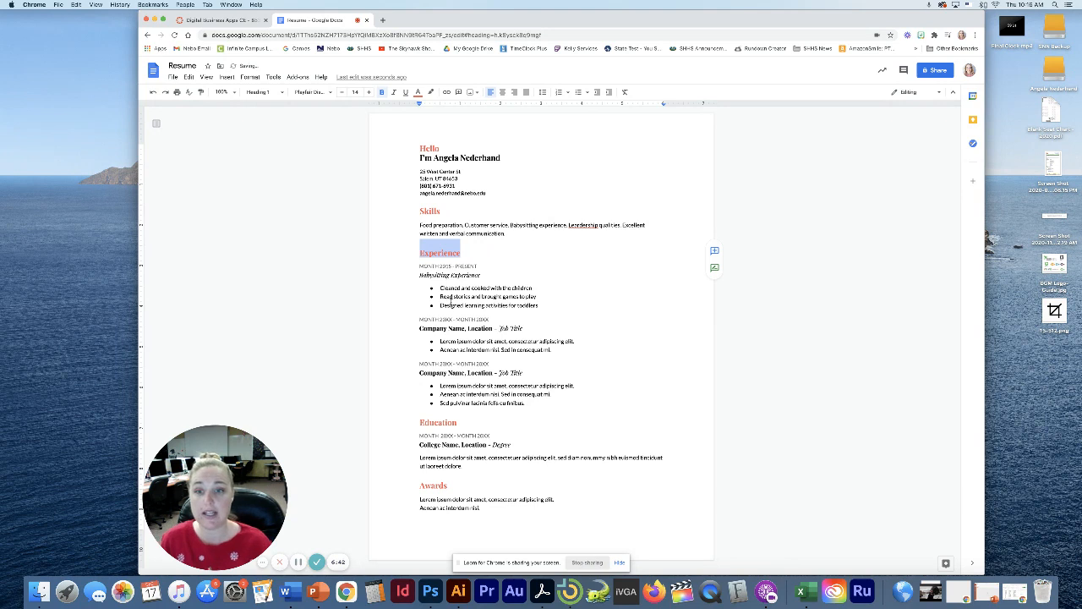
left_click(439, 253)
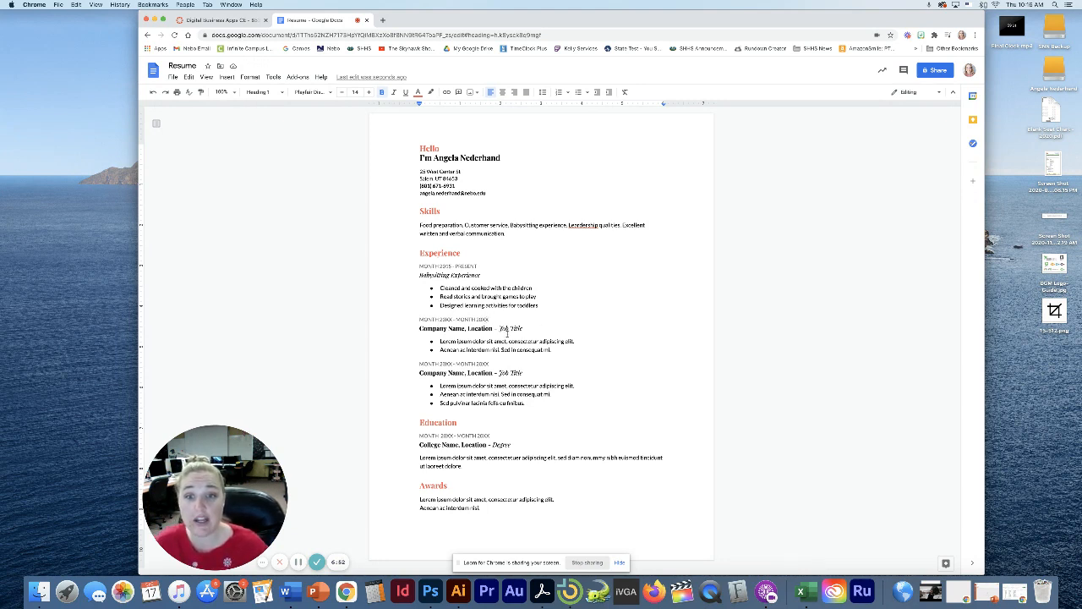
Make the second job heading 'Lawn Care Company' with job title 'Landscaper or Lawn Mower'
left_click_drag(492, 328, 416, 328)
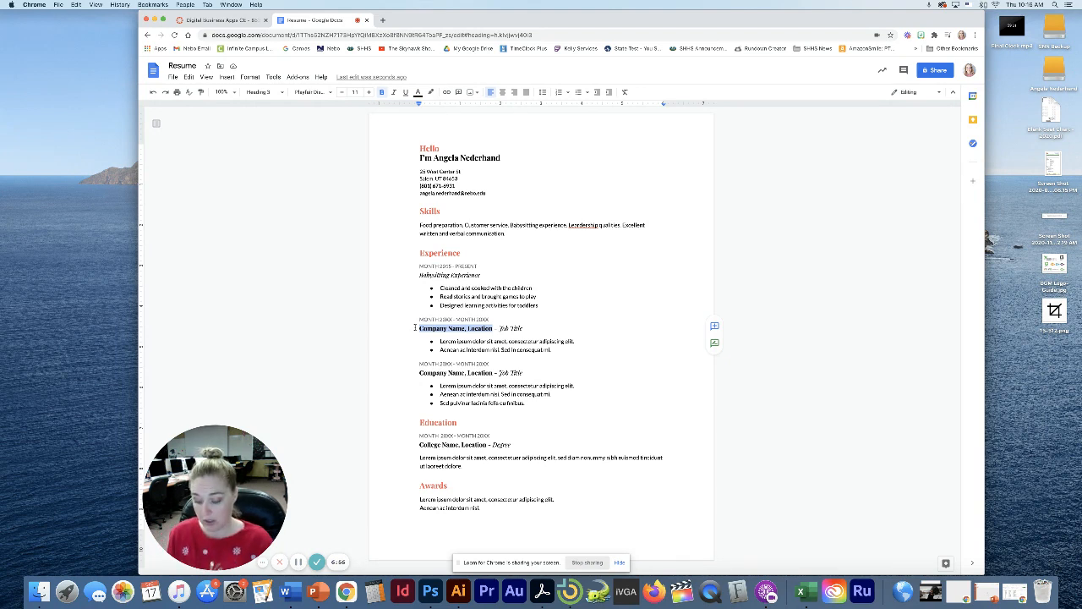
type("Lawn Care")
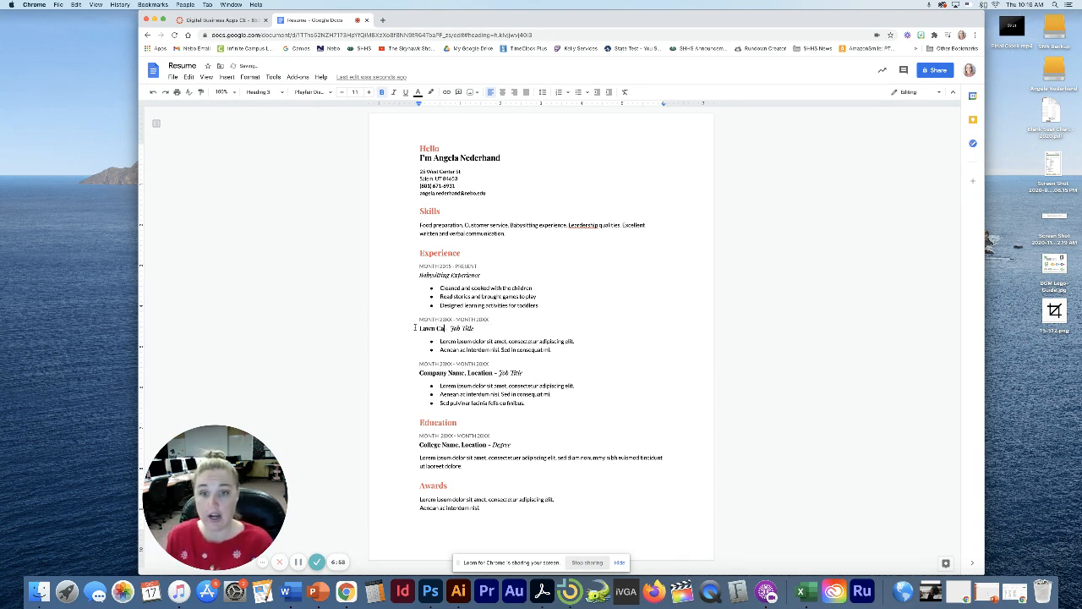
type(" Company")
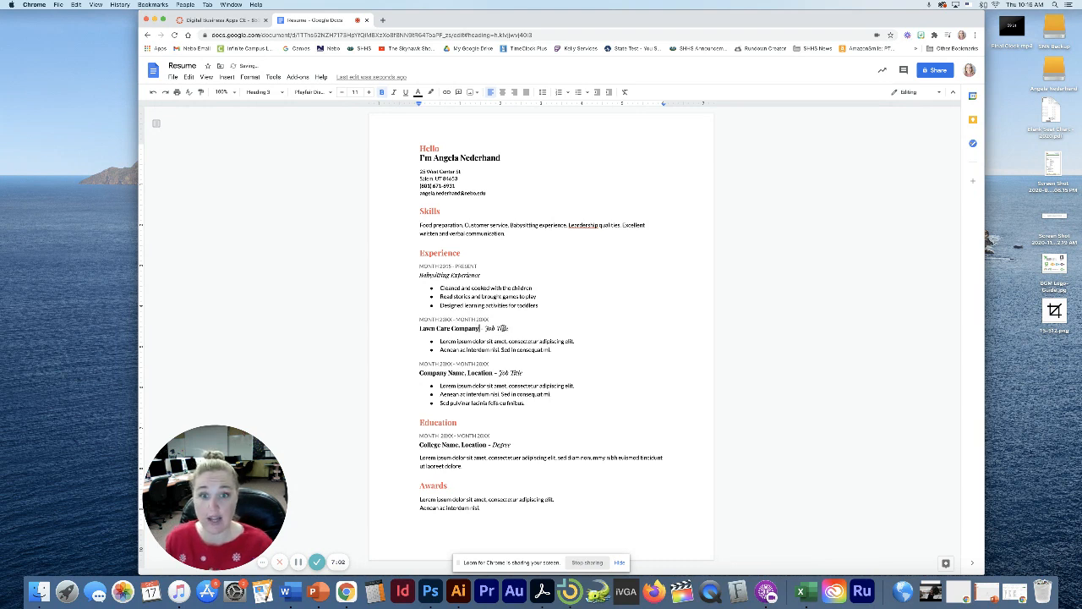
left_click_drag(508, 328, 483, 329)
key("BackSpace")
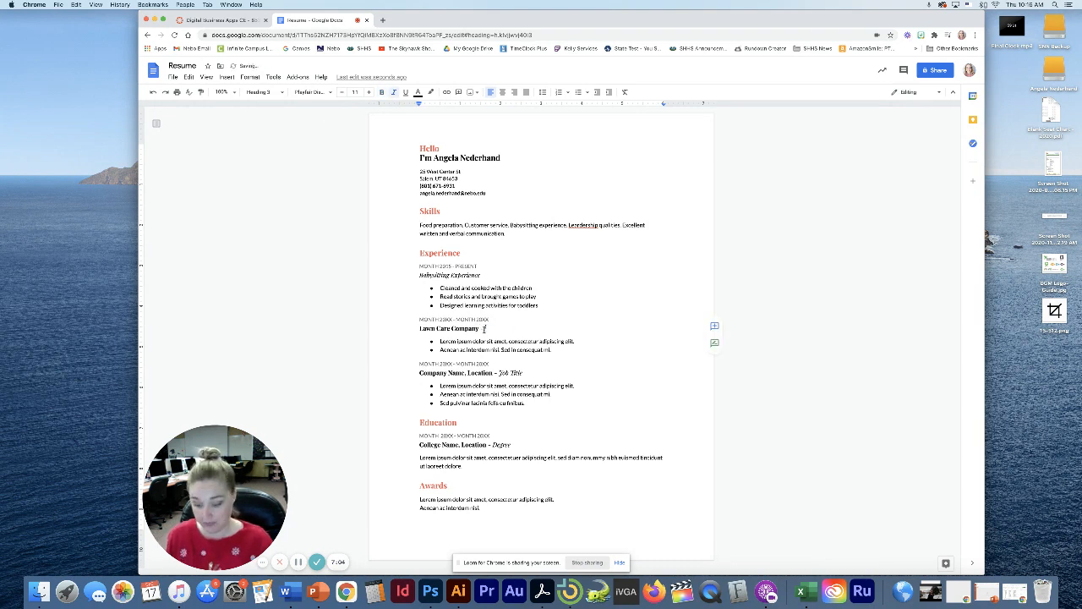
type("Landscaper a")
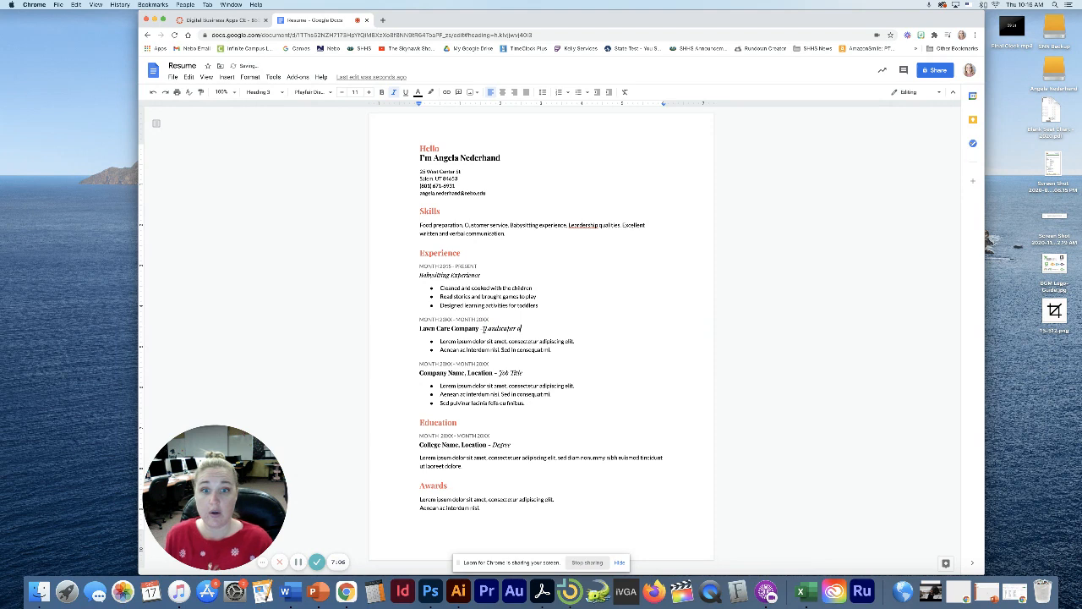
type("r Lawn")
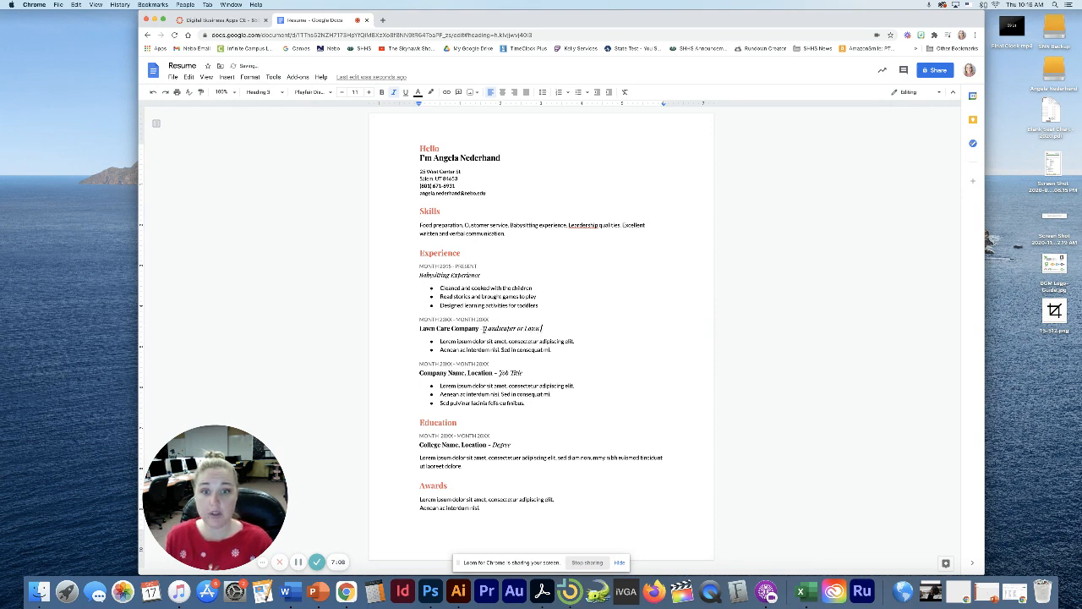
type(" Mower")
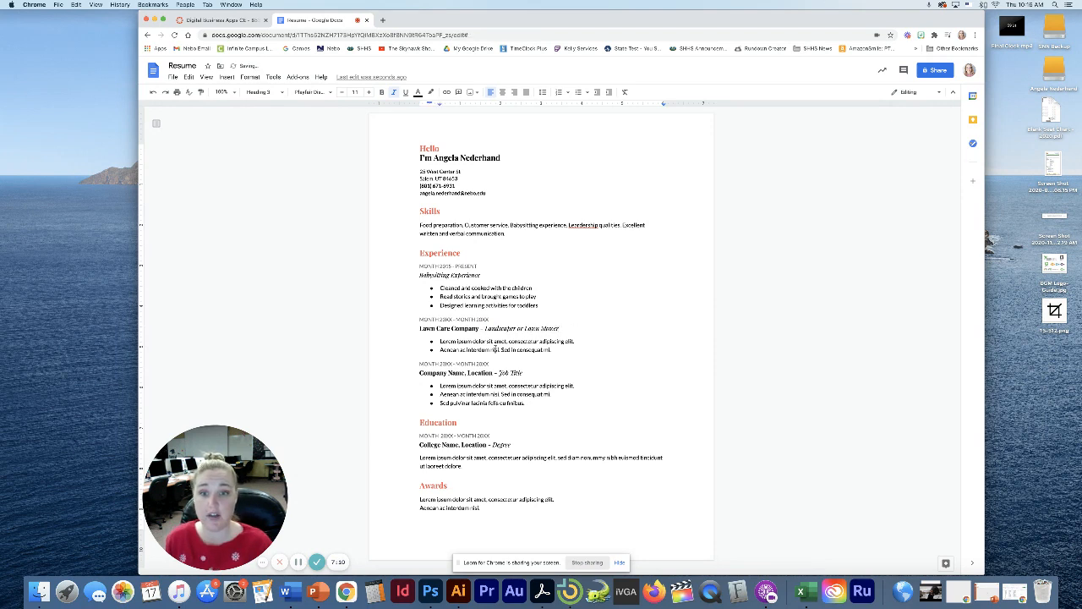
left_click_drag(554, 350, 437, 342)
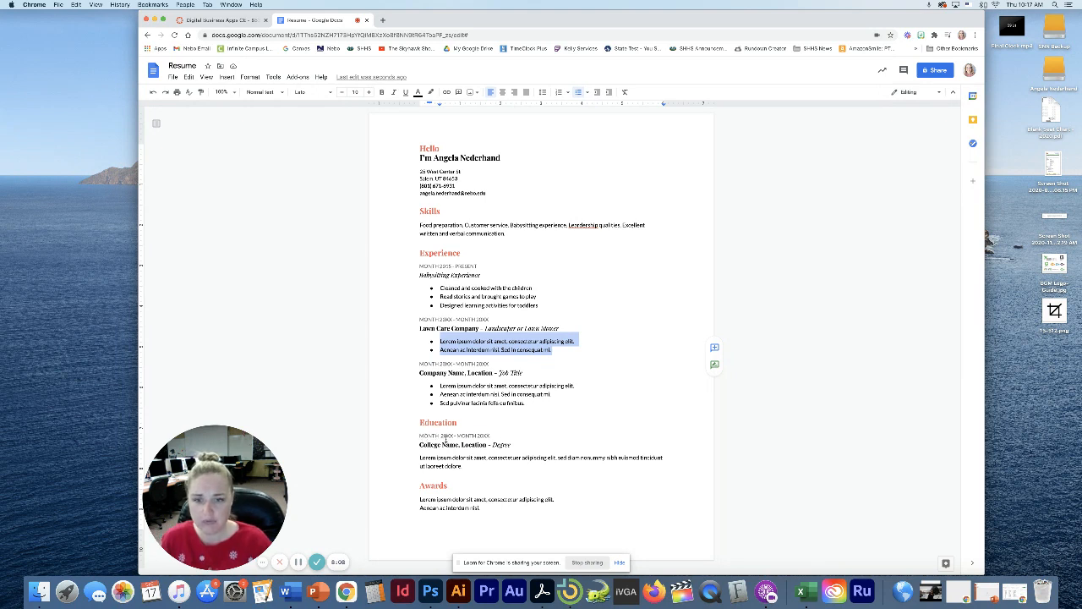
Delete both MONTH words in the Education dates and enter 2018 and the end year
left_click(428, 435)
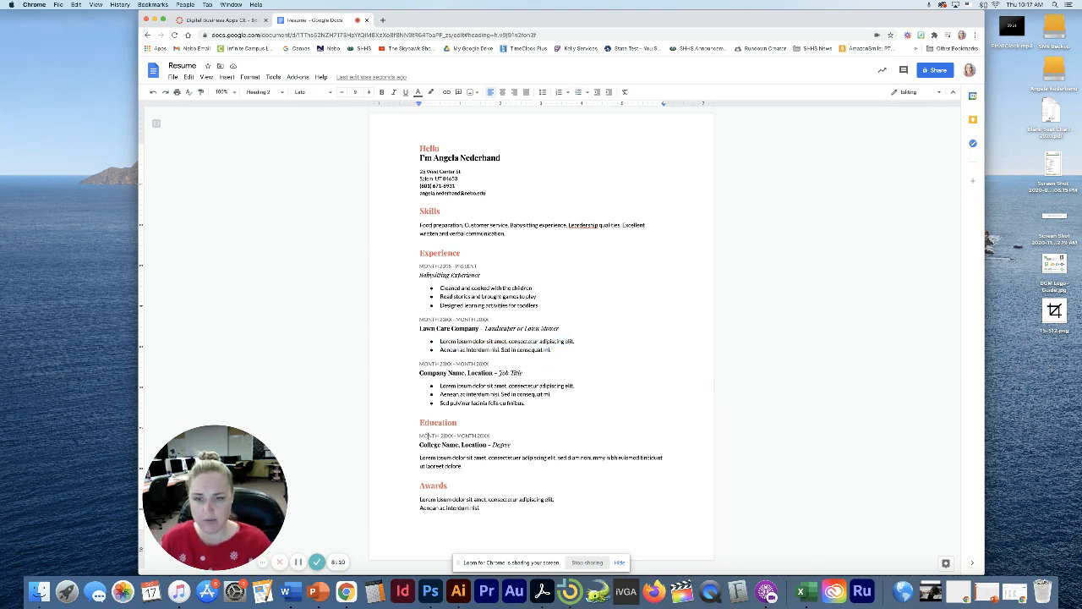
double_click(428, 436)
key("BackSpace")
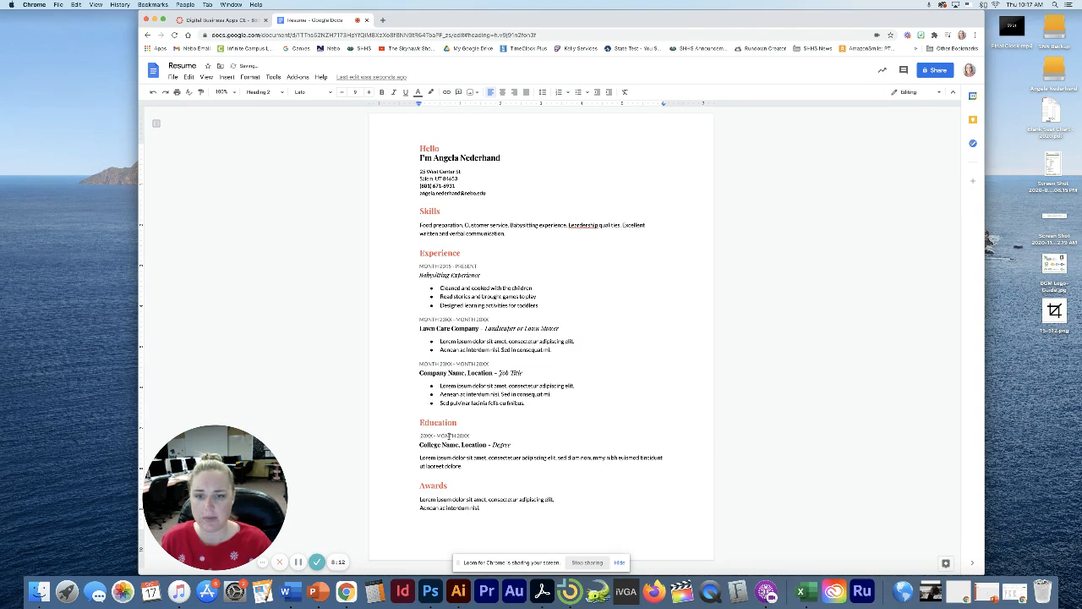
double_click(447, 436)
key("BackSpace")
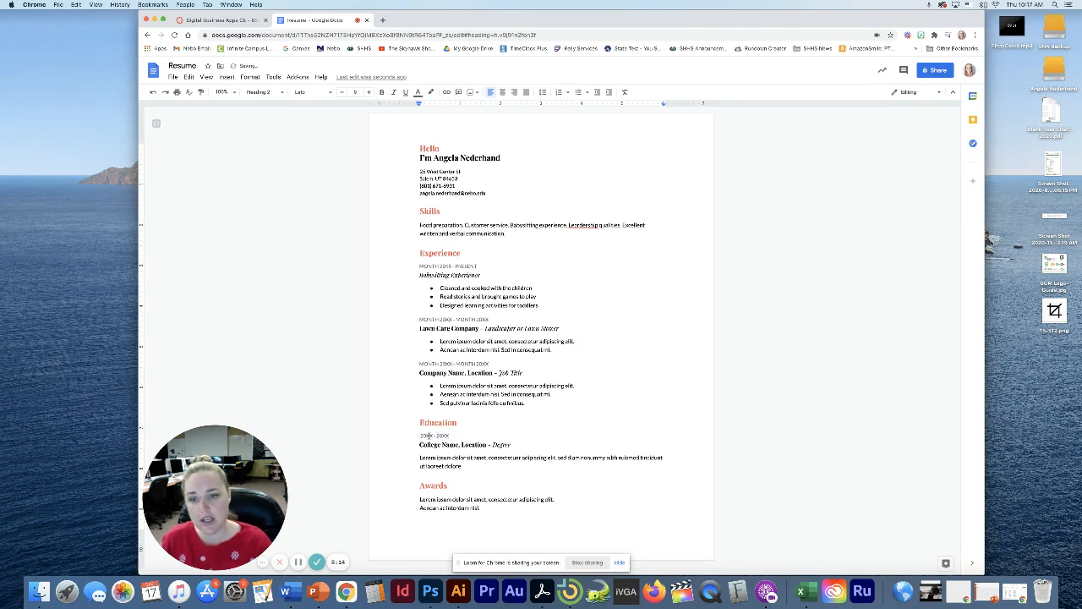
double_click(429, 436)
type("2018")
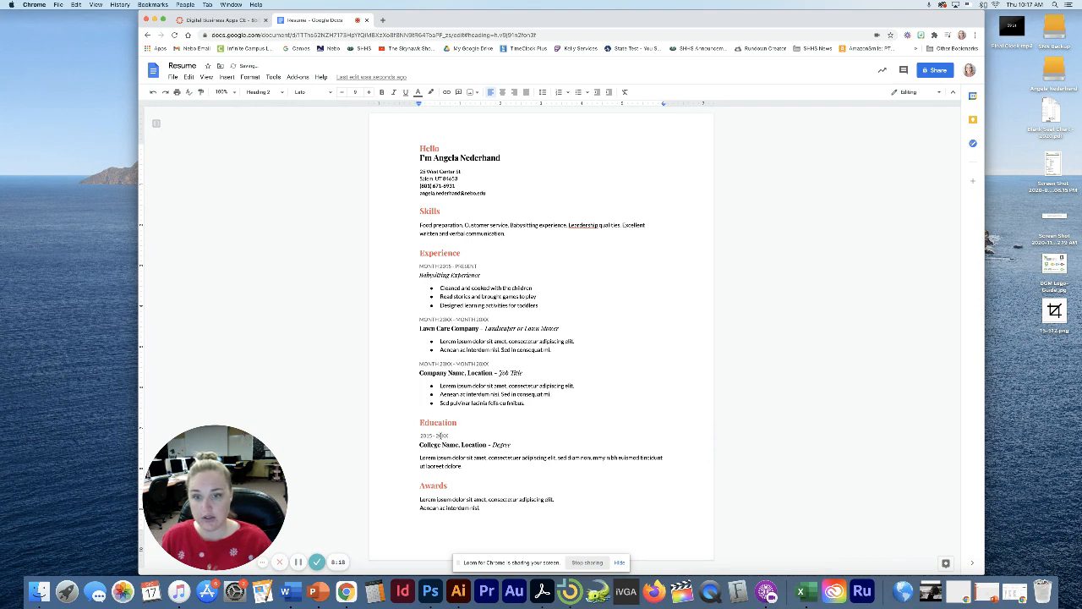
double_click(443, 435)
type("2020")
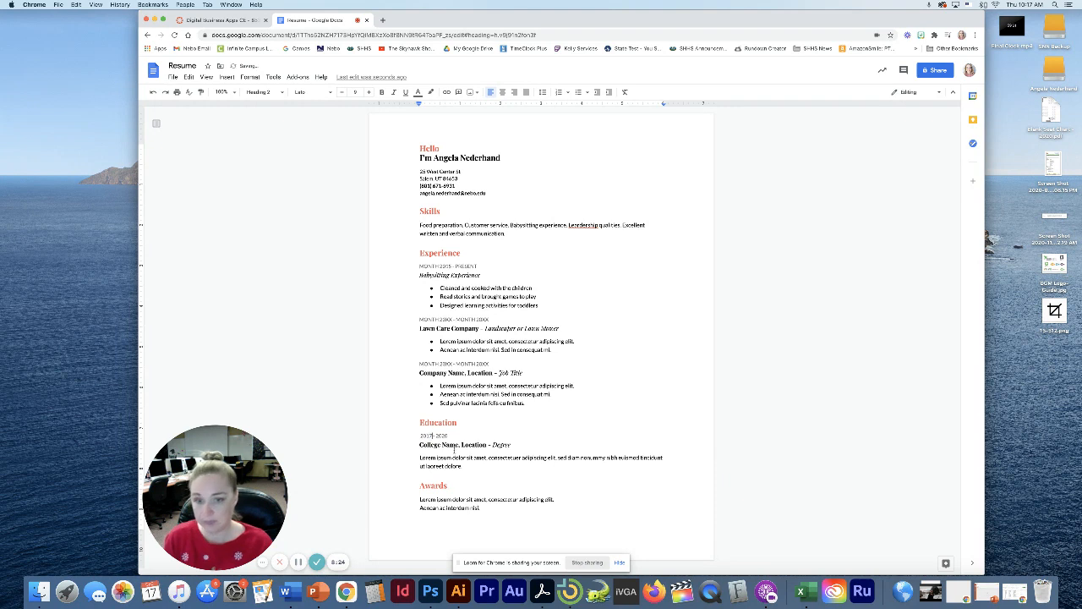
left_click(469, 455)
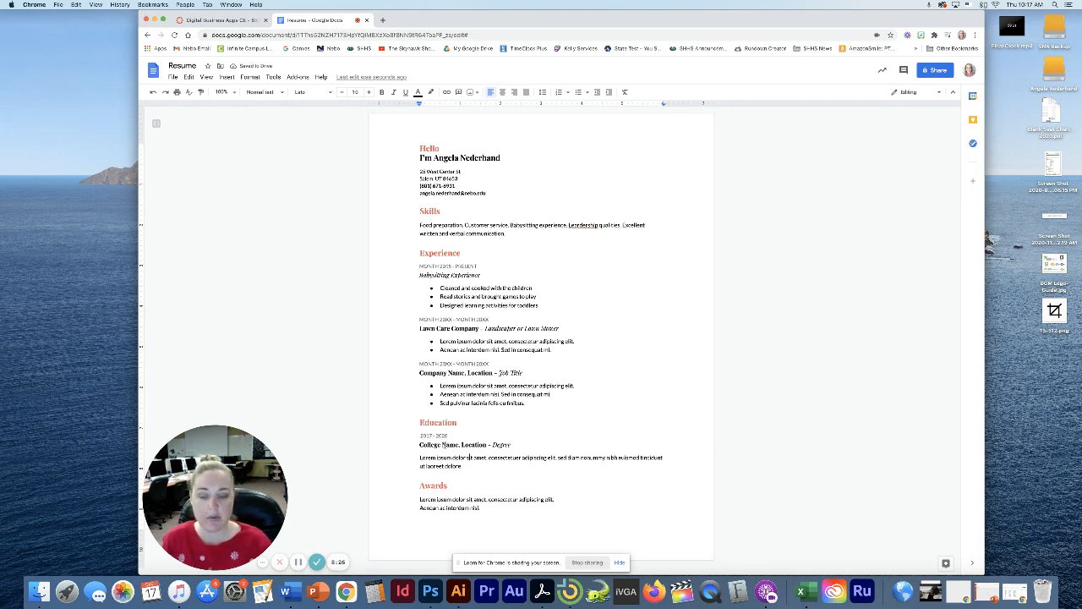
Replace the College Name and Location placeholders with 'Salem Hills High School' and 'Salem, UT'
left_click_drag(460, 444, 391, 443)
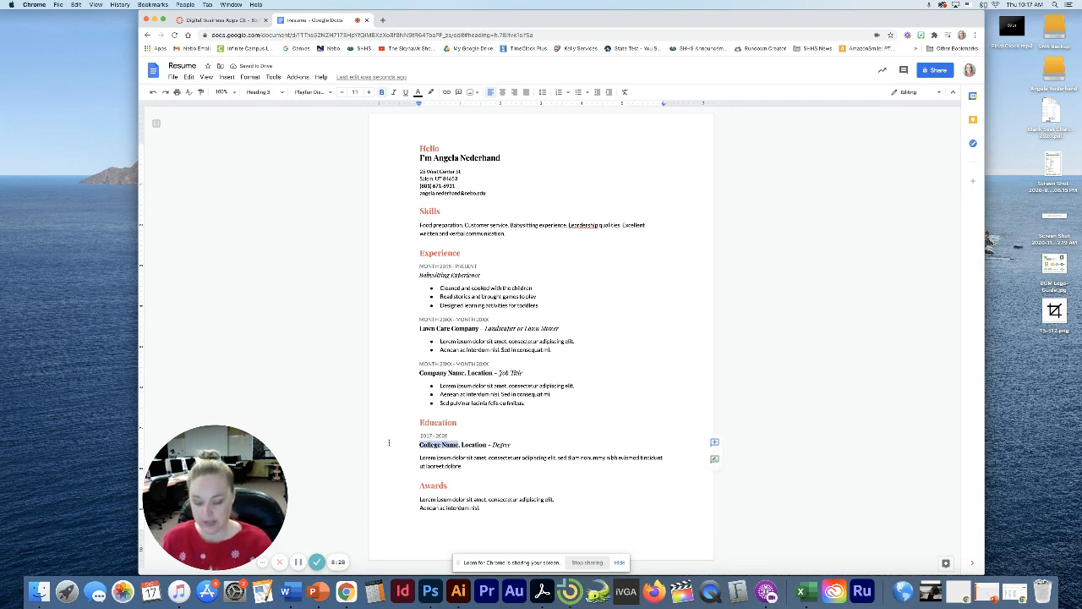
type("Salem Hills")
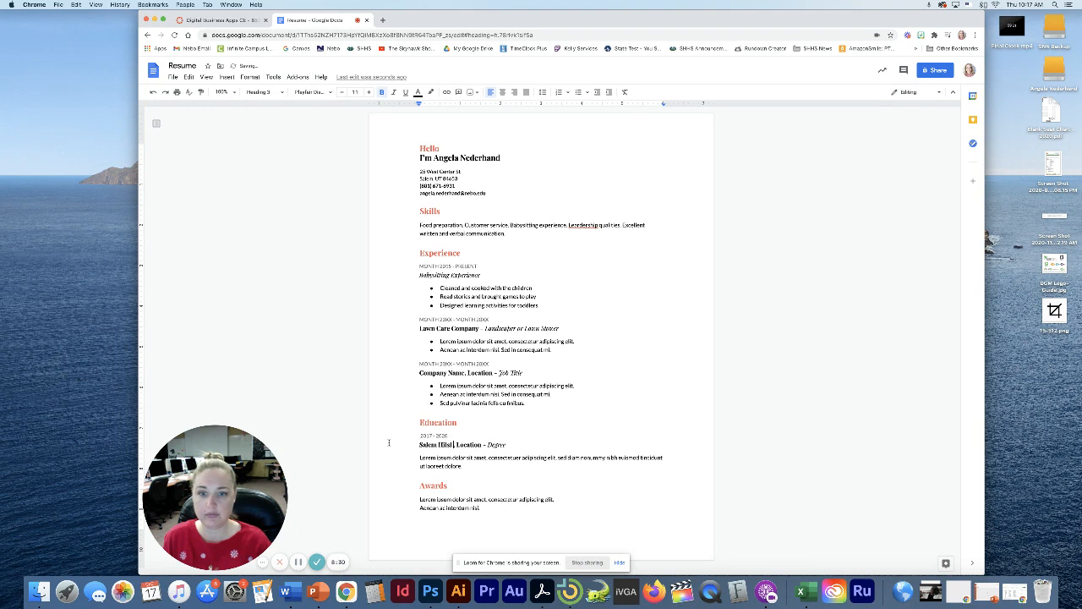
type(" High School")
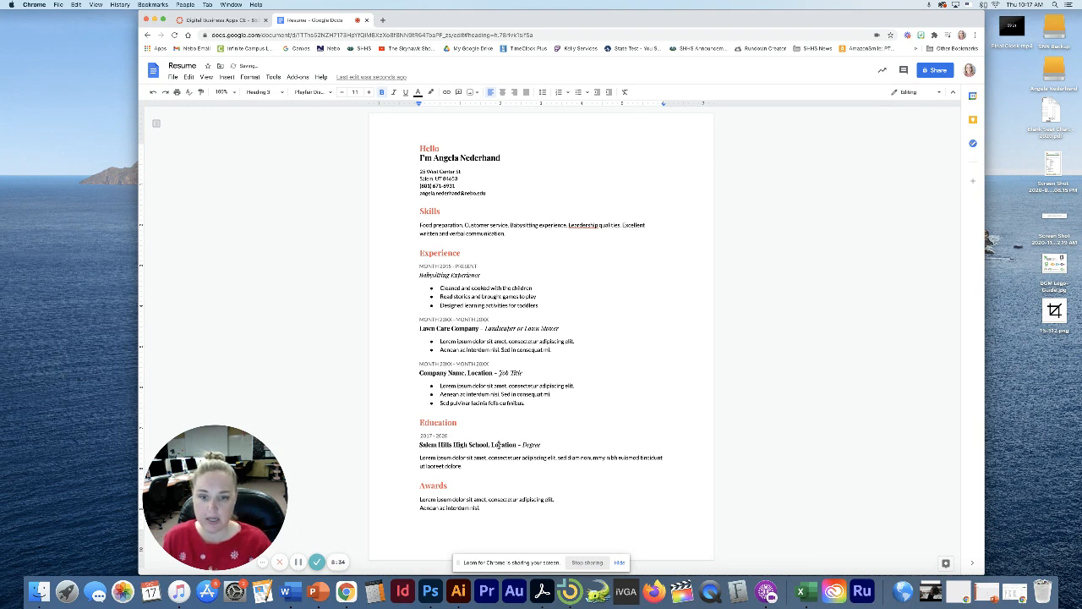
type("S")
double_click(500, 444)
type("Salem")
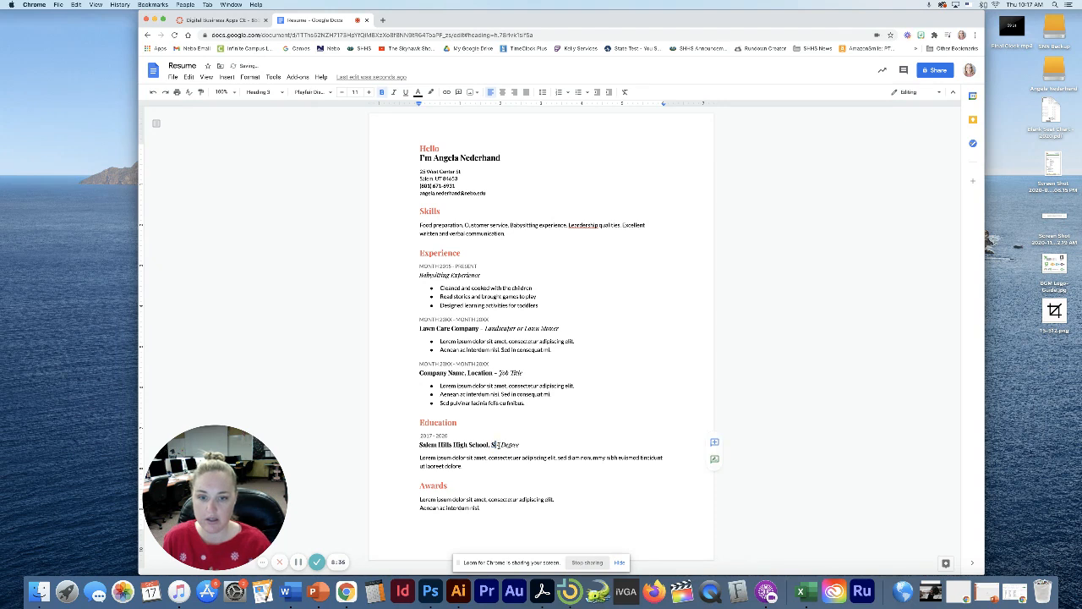
type(", UT")
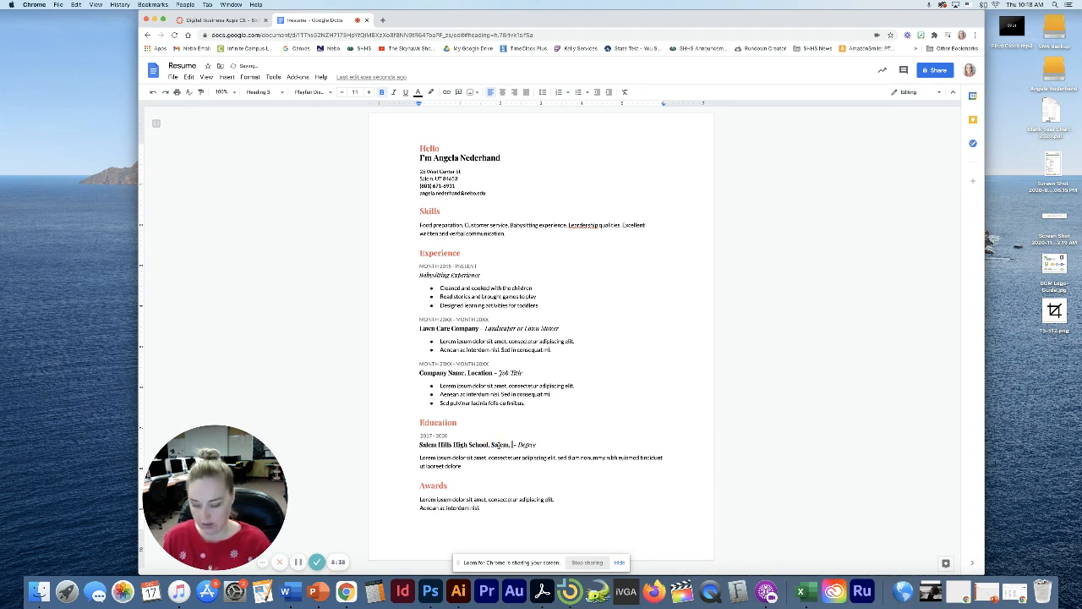
Remove the misplaced location text and retype 'School' in the Education heading
double_click(534, 444)
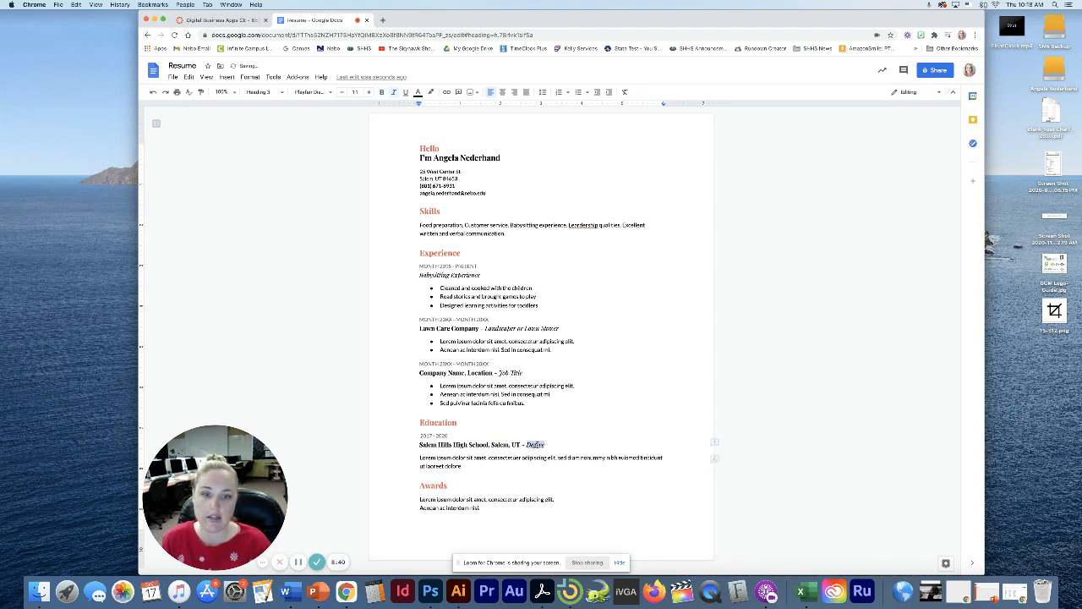
left_click(521, 445)
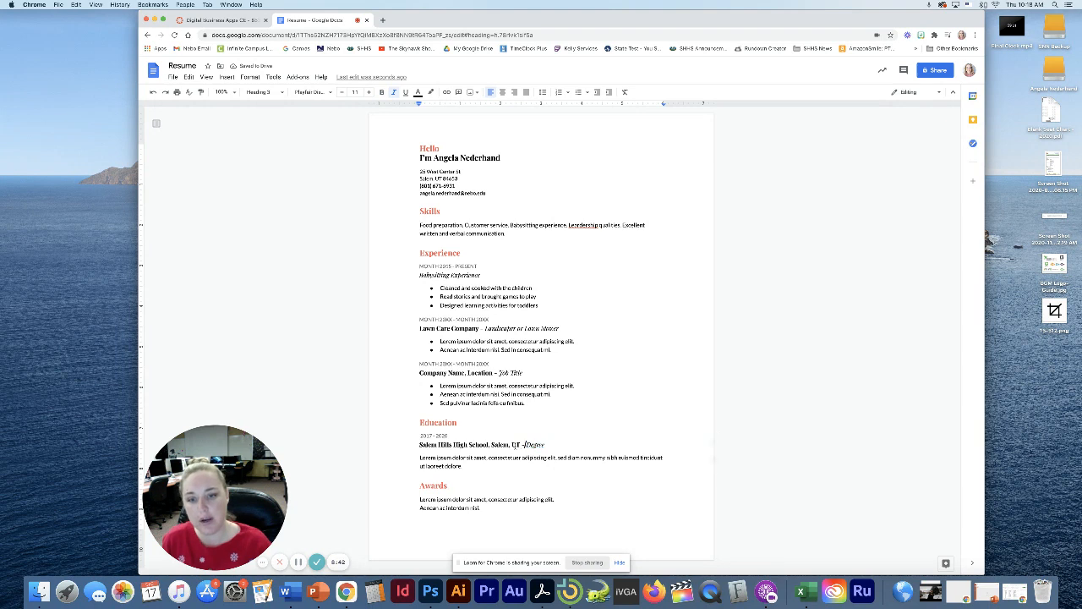
left_click_drag(521, 445, 490, 444)
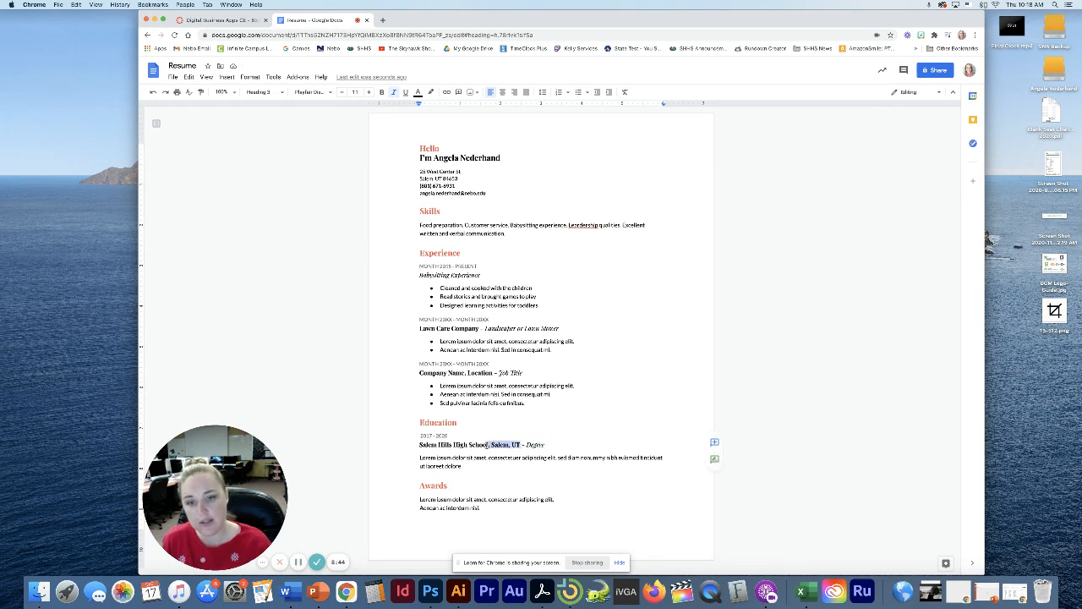
key("BackSpace")
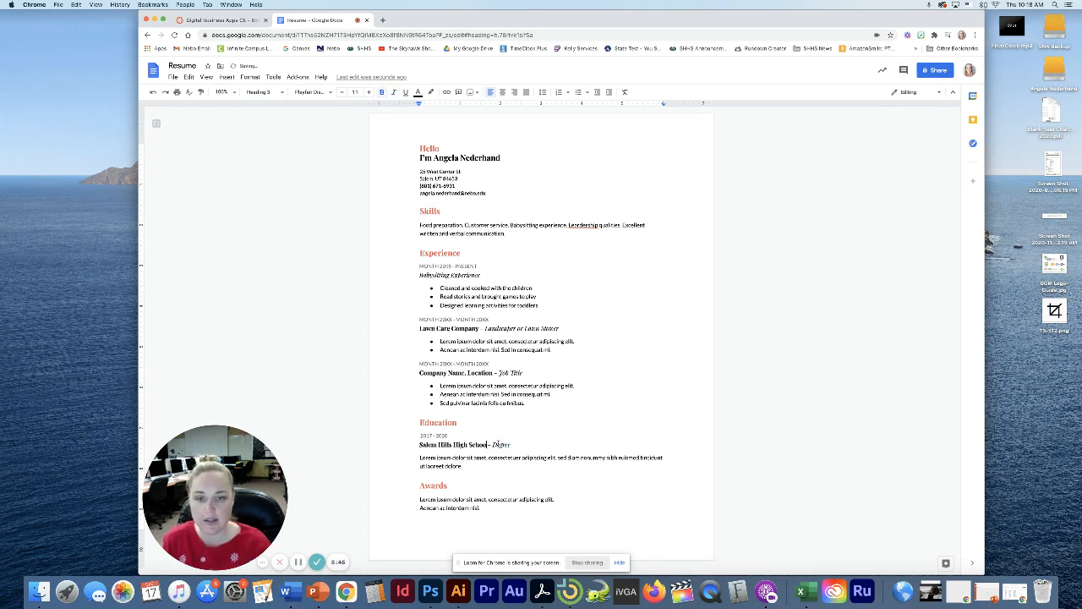
double_click(499, 444)
left_click_drag(500, 444, 489, 445)
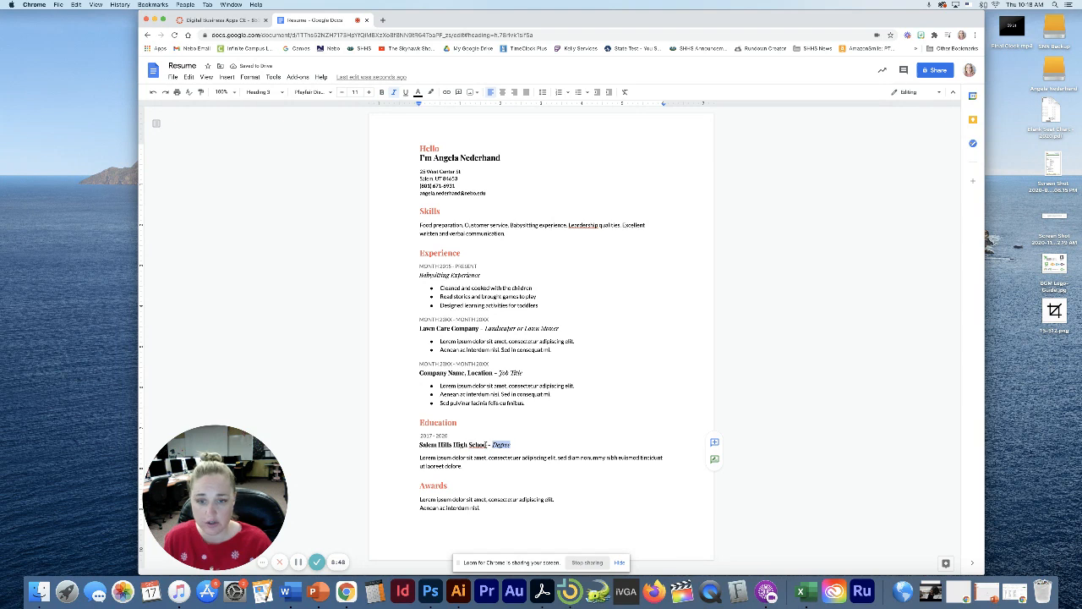
double_click(486, 444)
type("School")
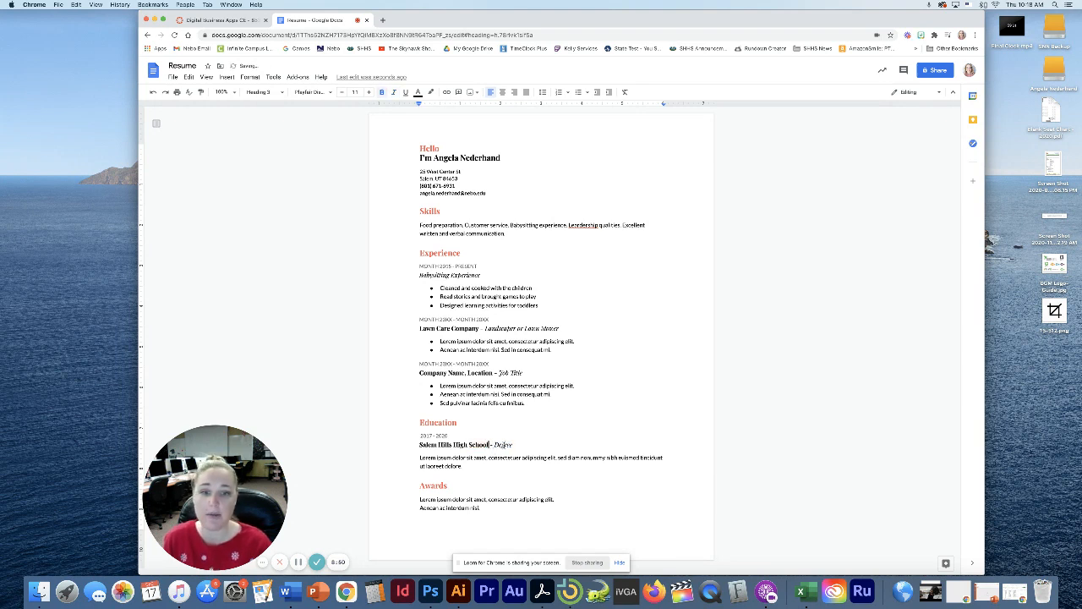
Overwrite the Degree placeholder and finish the location with ', UT' after Salem
double_click(503, 444)
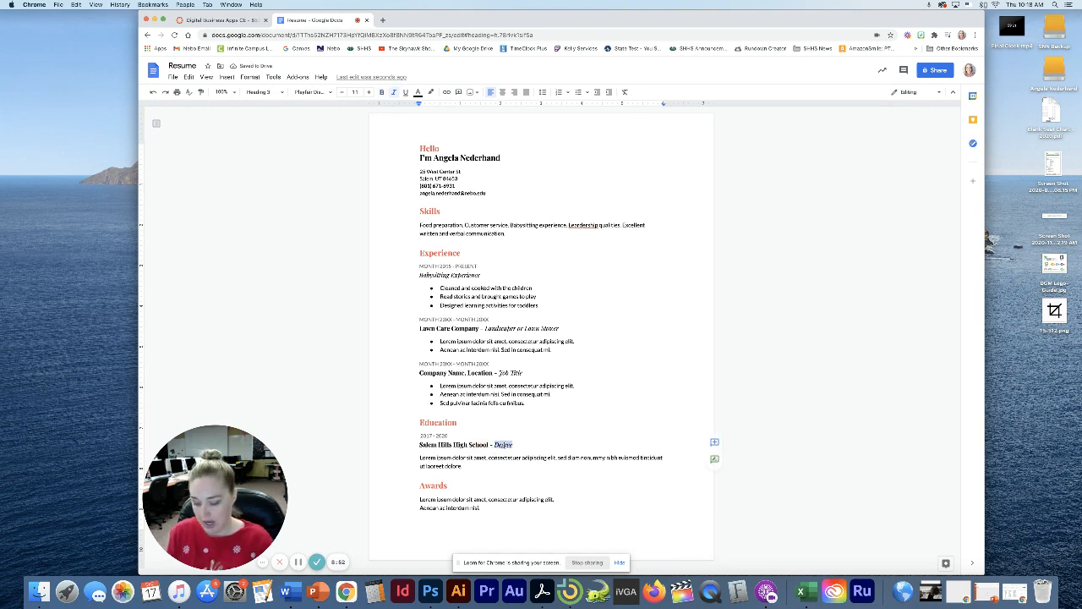
type("Major")
key("BackSpace")
key("BackSpace")
key("BackSpace")
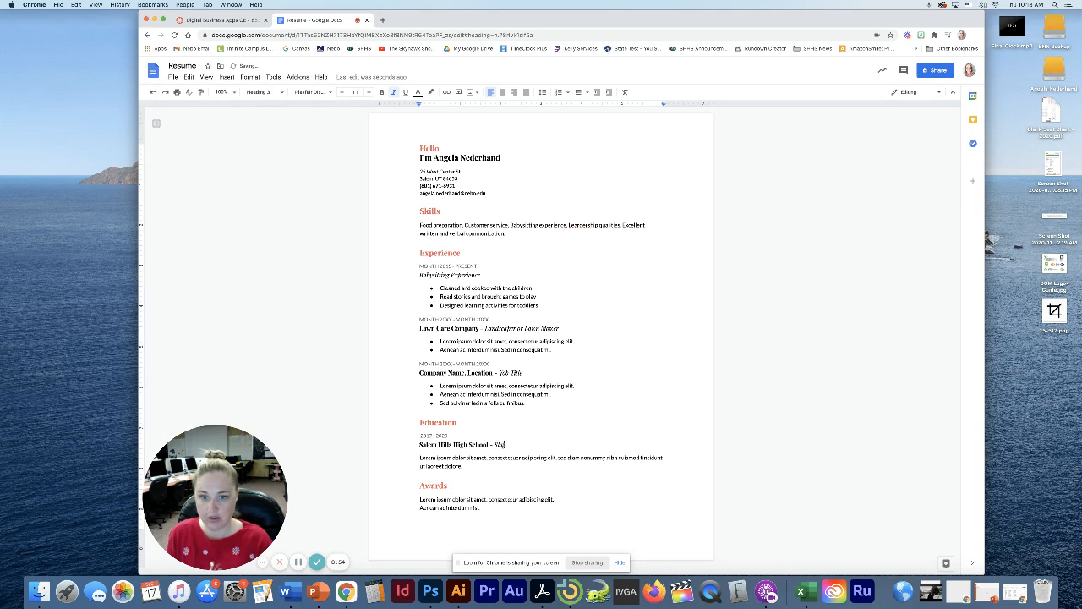
type("den")
key("BackSpace")
key("BackSpace")
key("BackSpace")
key("BackSpace")
key("BackSpace")
type("tudm Hills High S")
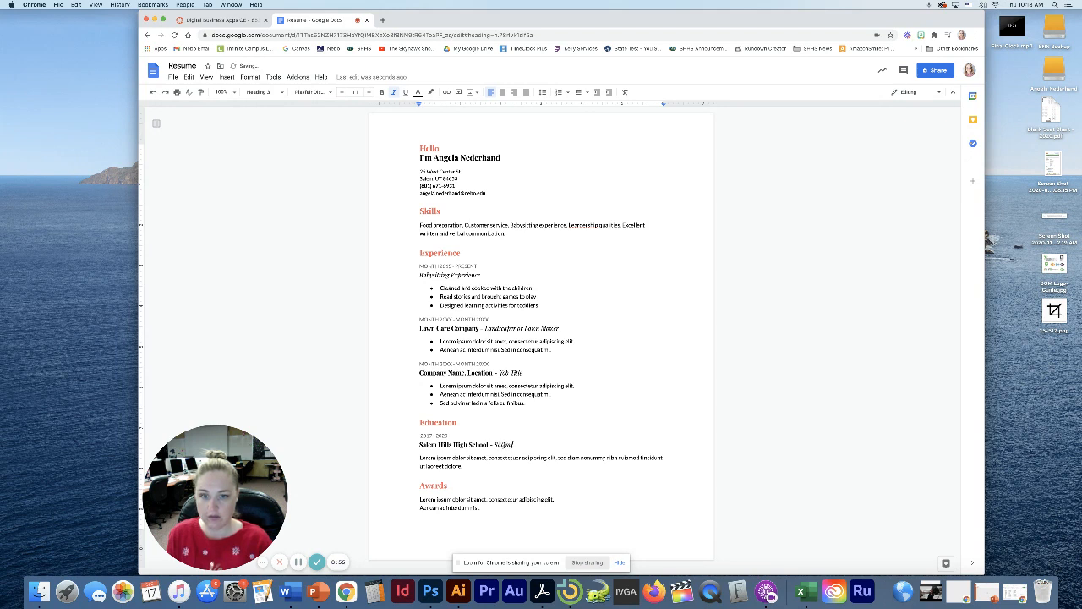
key("BackSpace")
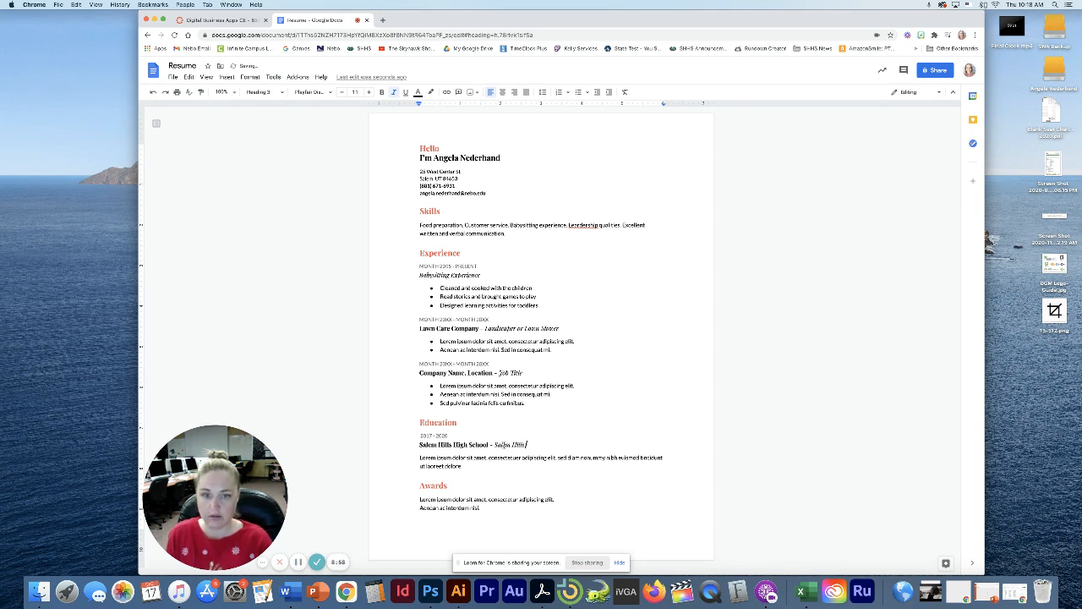
type("Hi")
key("BackSpace")
key("BackSpace")
key("BackSpace")
key("BackSpace")
key("BackSpace")
key("BackSpace")
key("BackSpace")
key("BackSpace")
key("BackSpace")
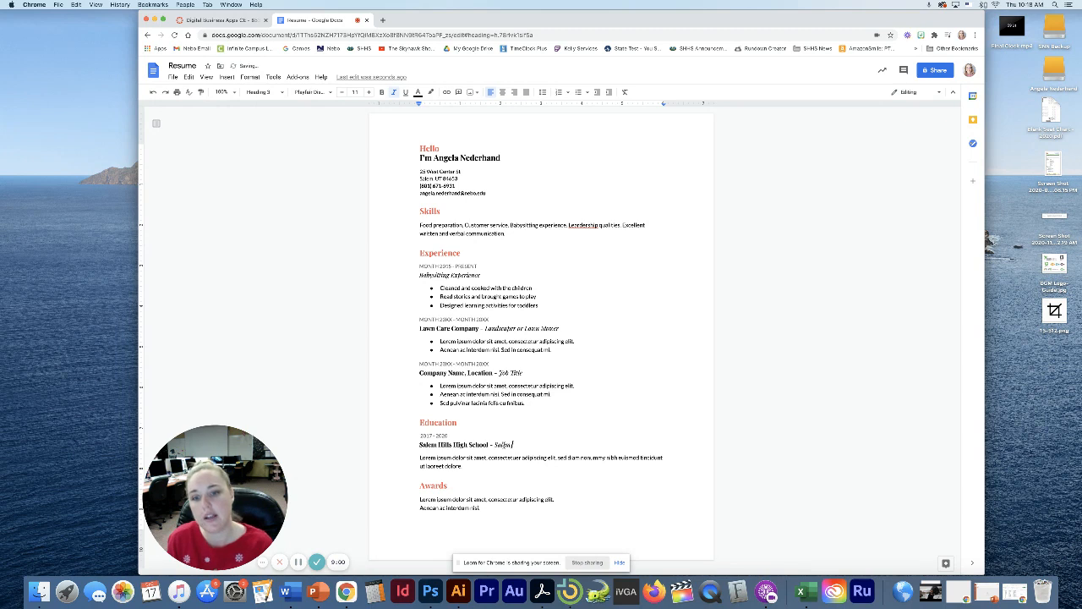
type(", UT")
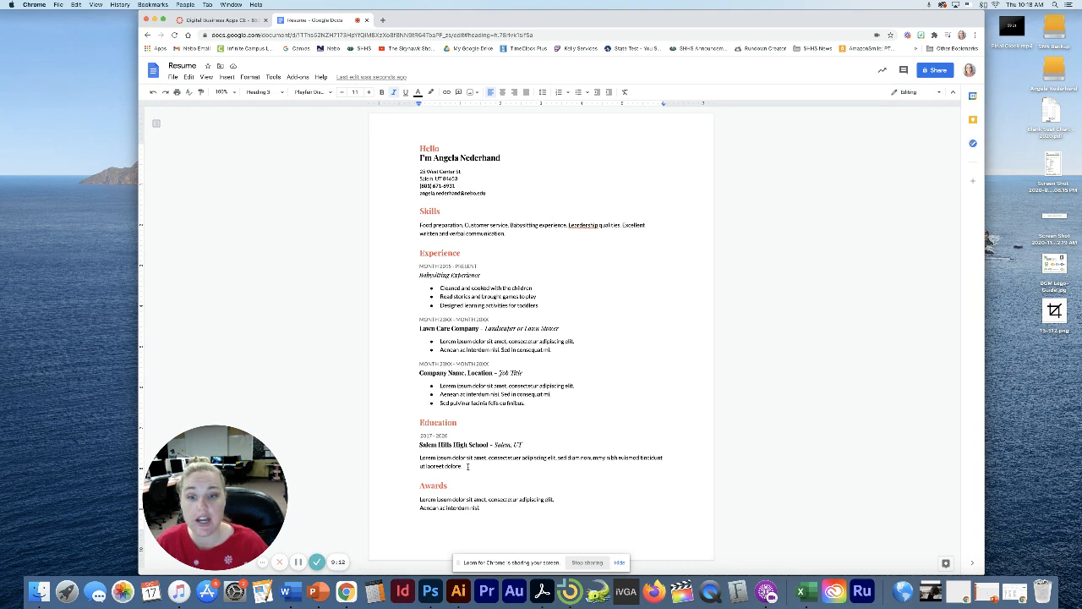
Overwrite the Lorem ipsum paragraph under Education with 'Classes: Digital Business Apps, Video Production, Art'
triple_click(439, 466)
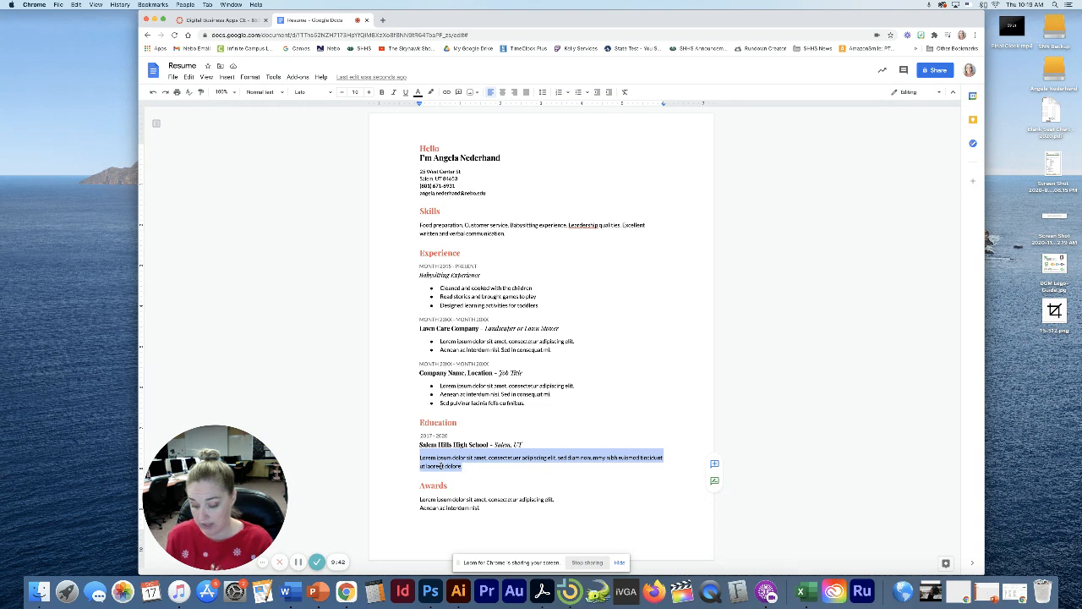
type("Class")
key("BackSpace")
key("BackSpace")
key("BackSpace")
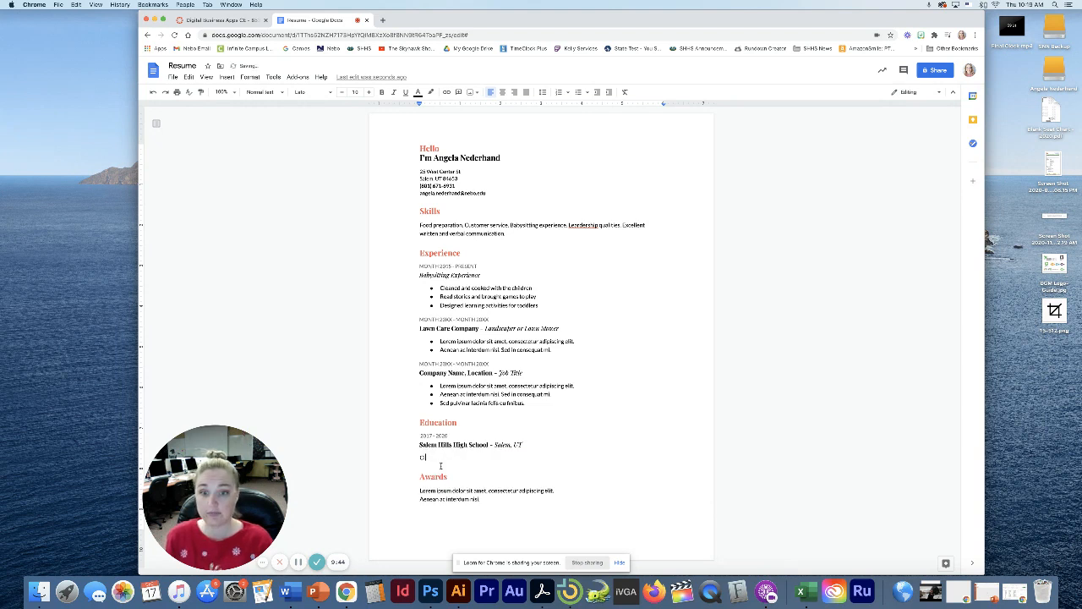
key("BackSpace")
key("BackSpace")
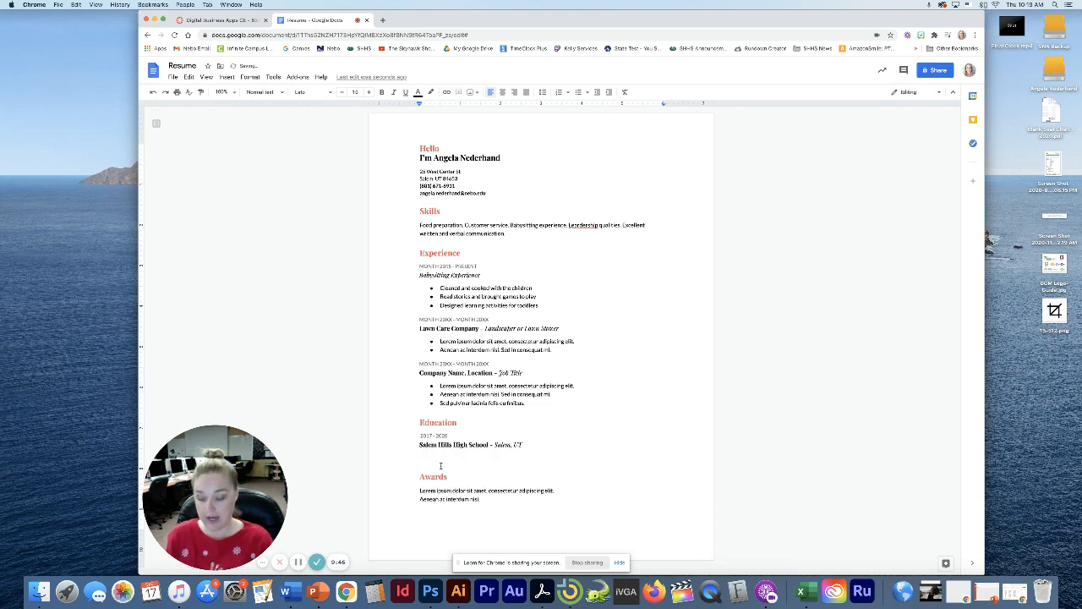
type("Attend")
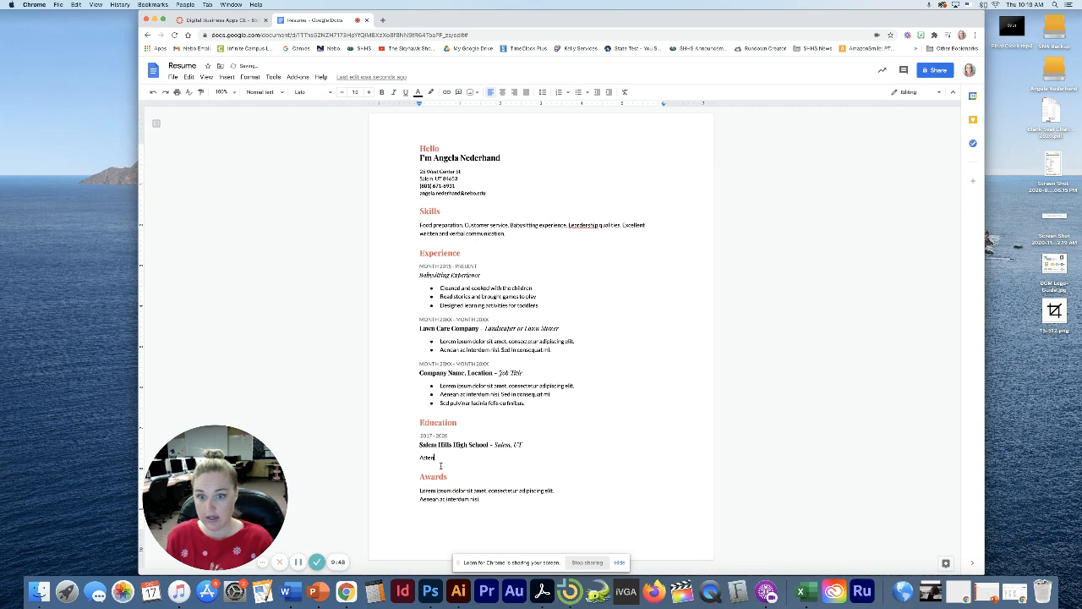
type("i")
key("BackSpace")
key("BackSpace")
key("BackSpace")
key("BackSpace")
key("BackSpace")
key("BackSpace")
key("BackSpace")
type("Cl")
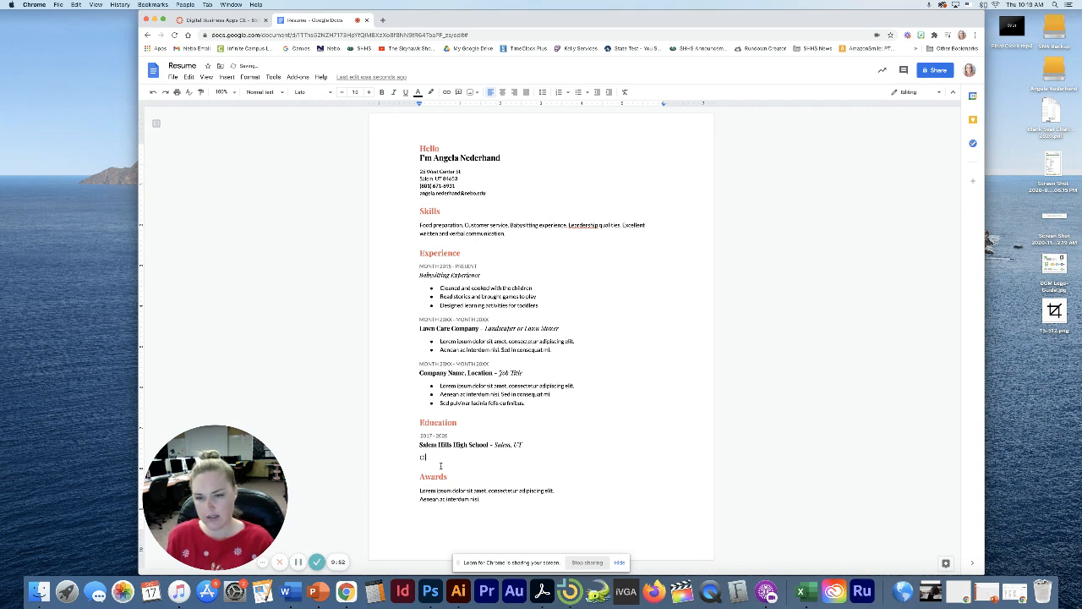
type("asses: D")
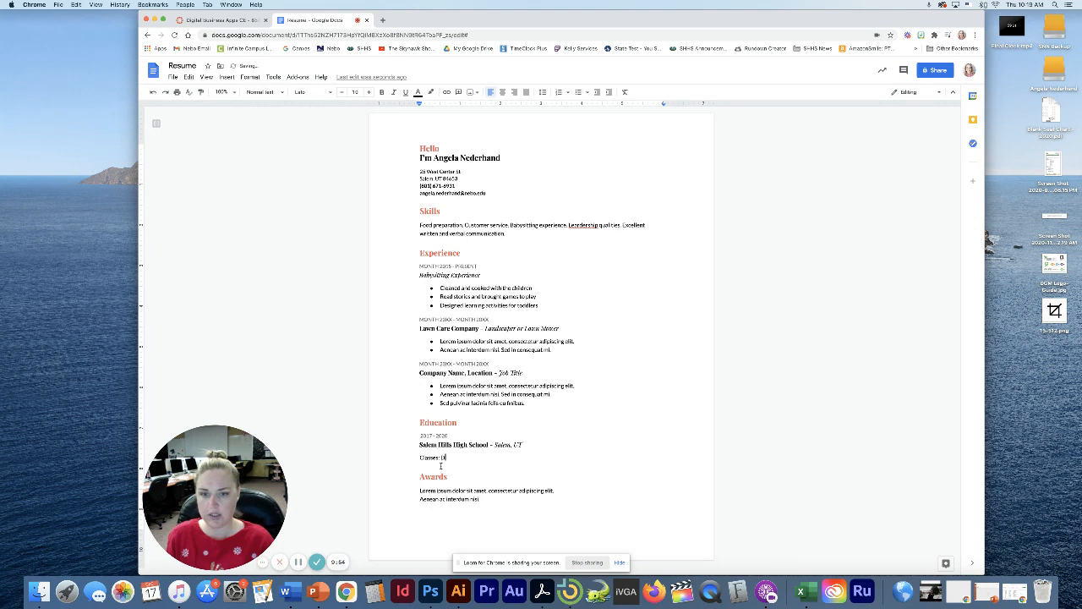
type("igital Bu")
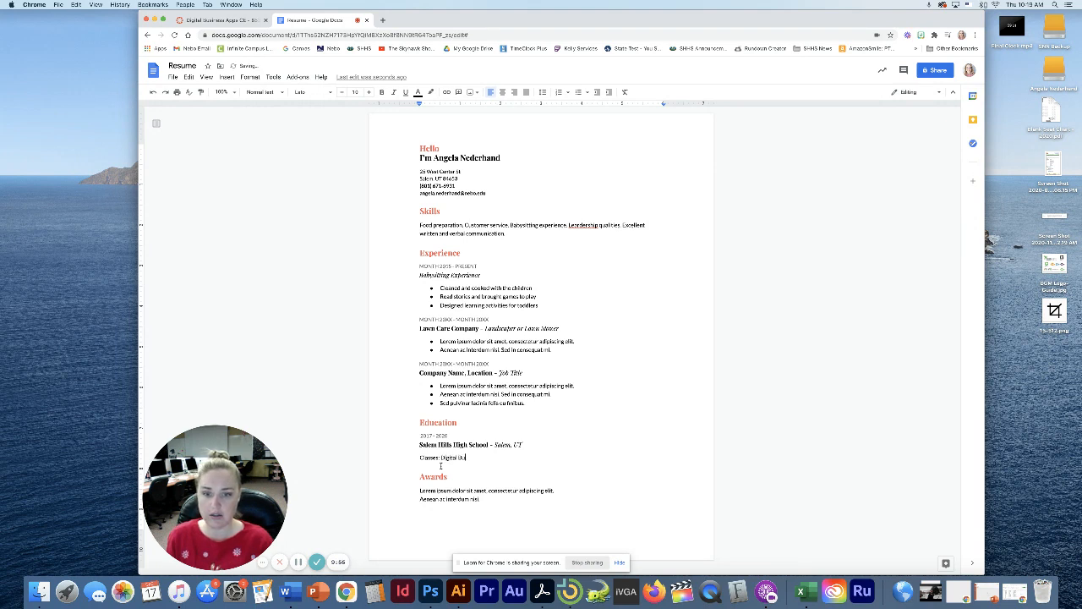
type("siness Apps,")
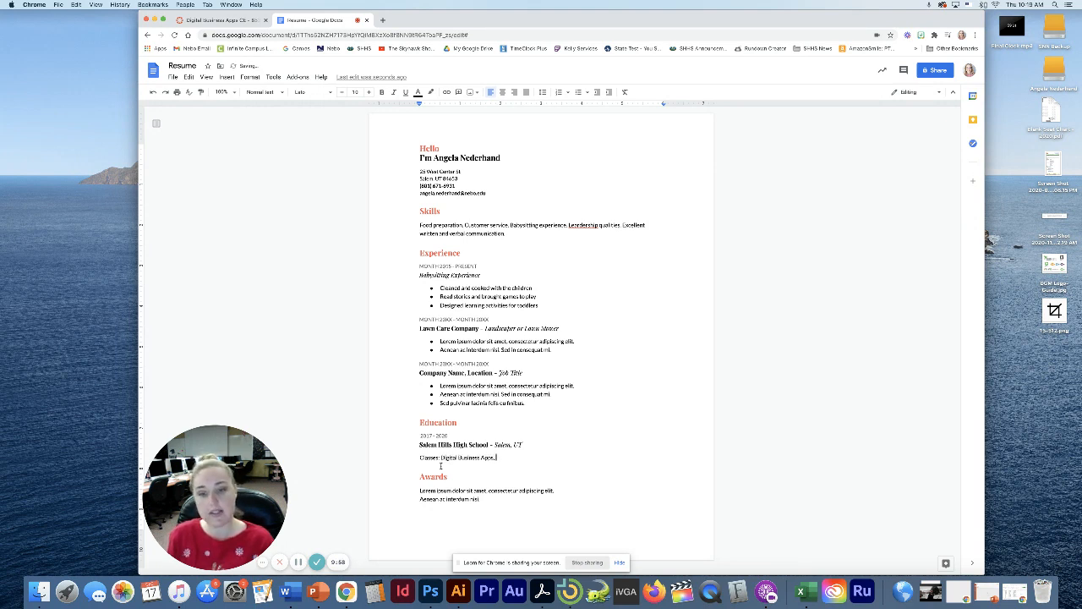
type(" Wideo Produc")
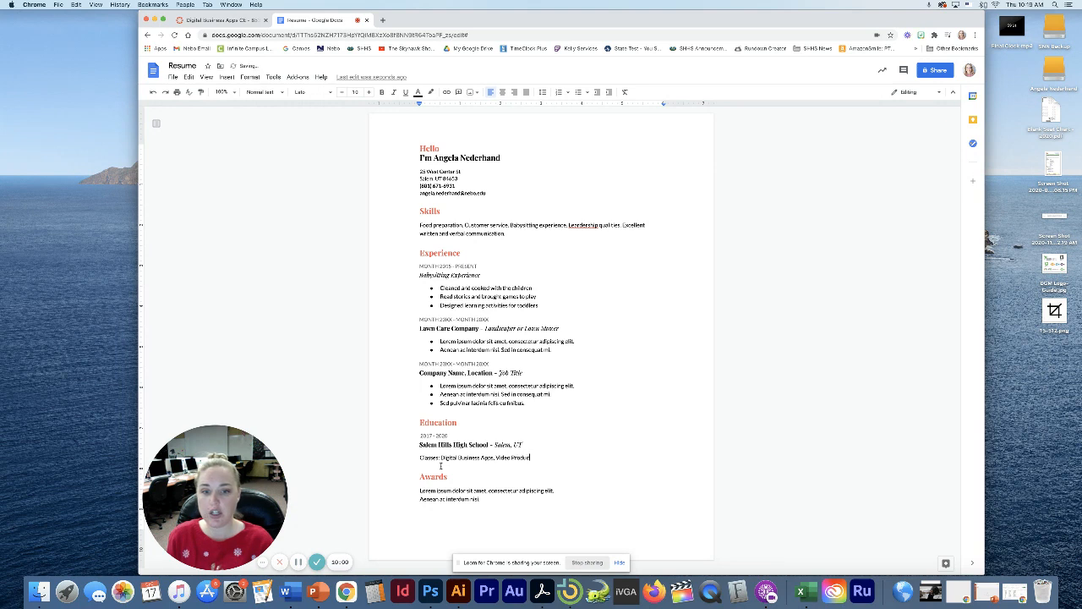
type("tion,")
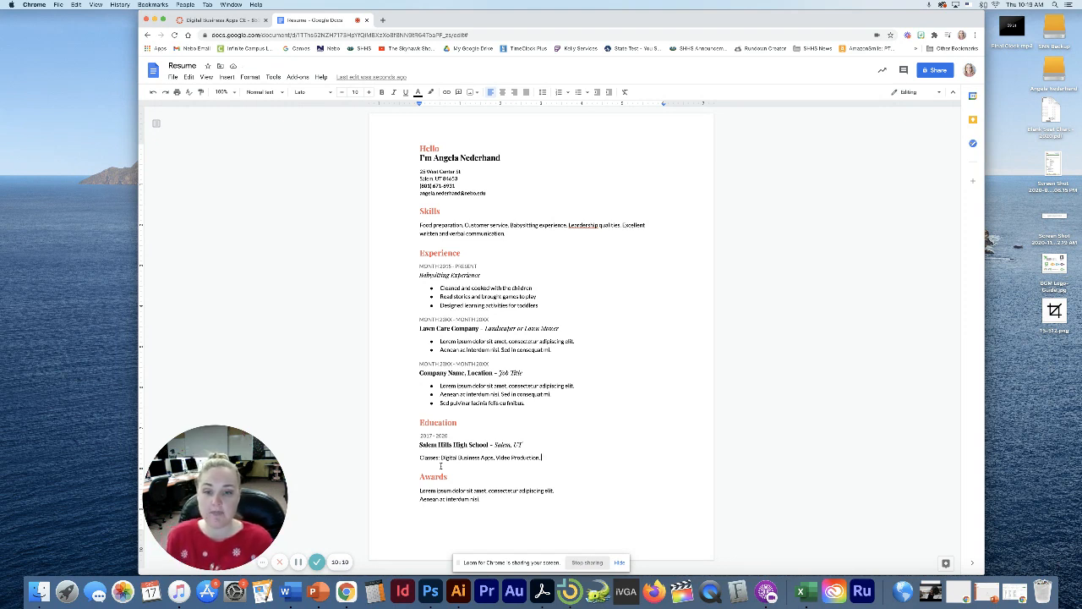
type("Art")
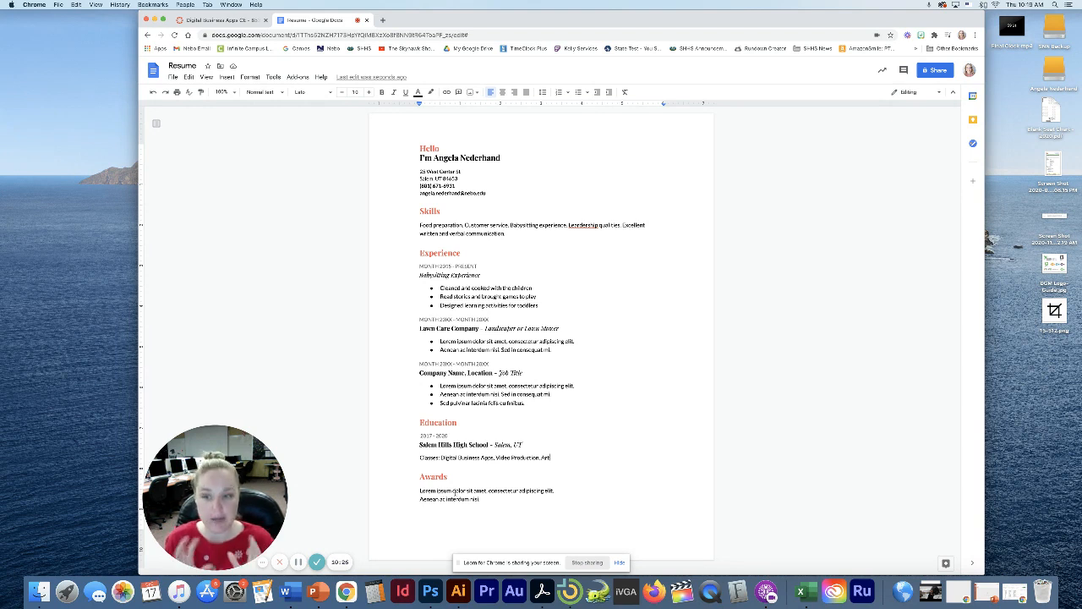
Replace both Awards placeholder lines with 'Student of the Month, Jan. 2020'
left_click(432, 476)
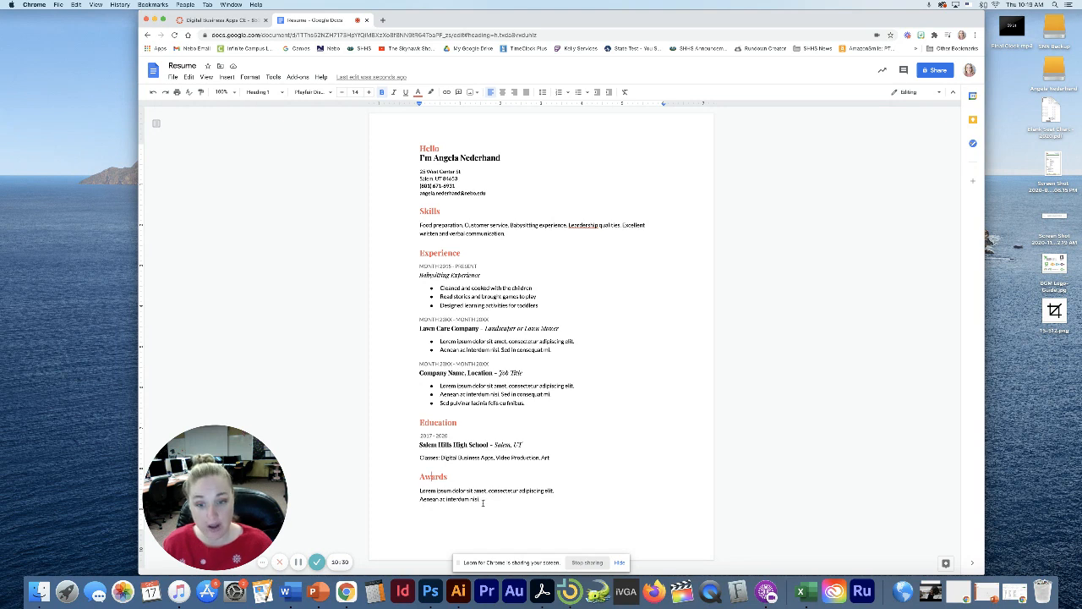
left_click_drag(483, 502, 411, 495)
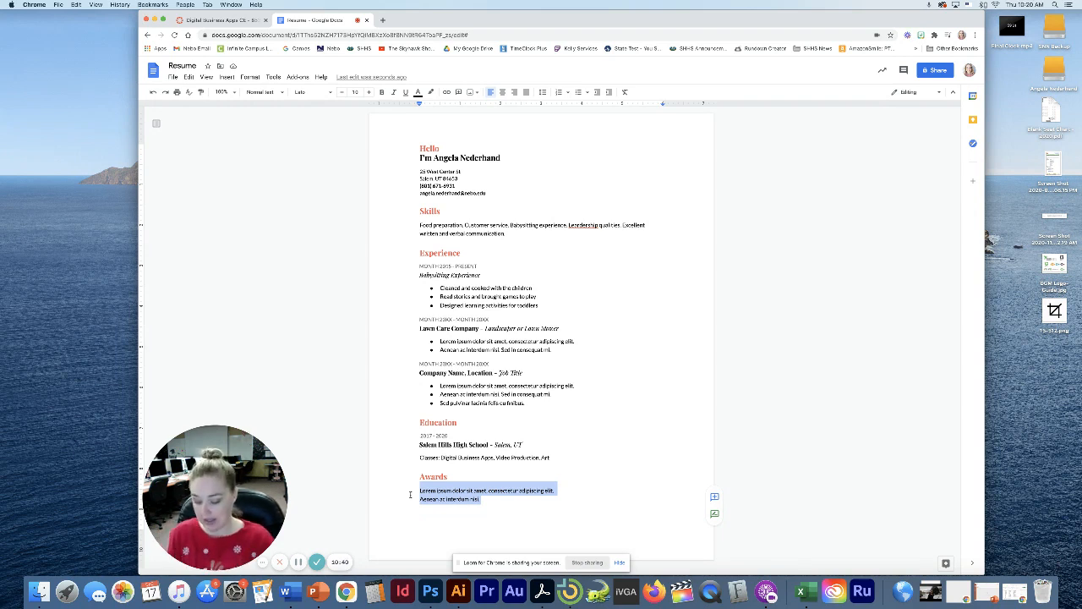
type("Student of")
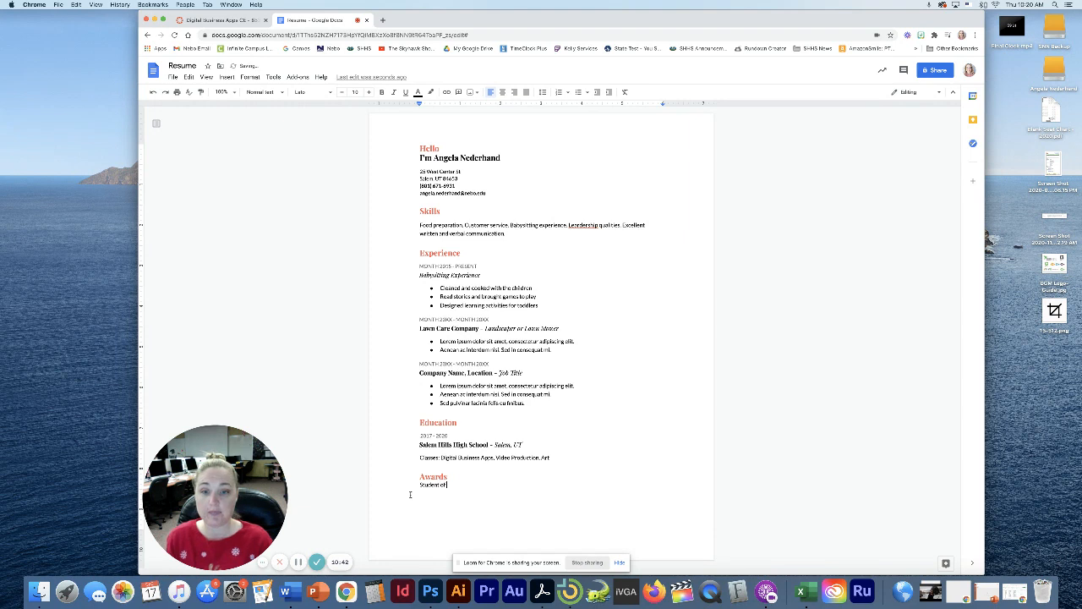
type(" the Month")
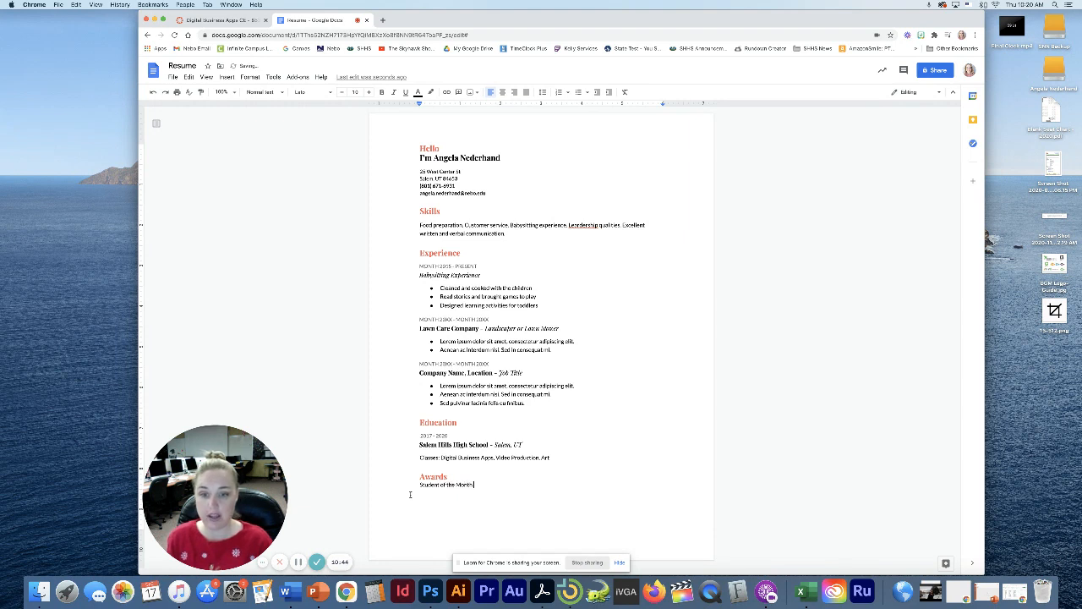
type(", 2020")
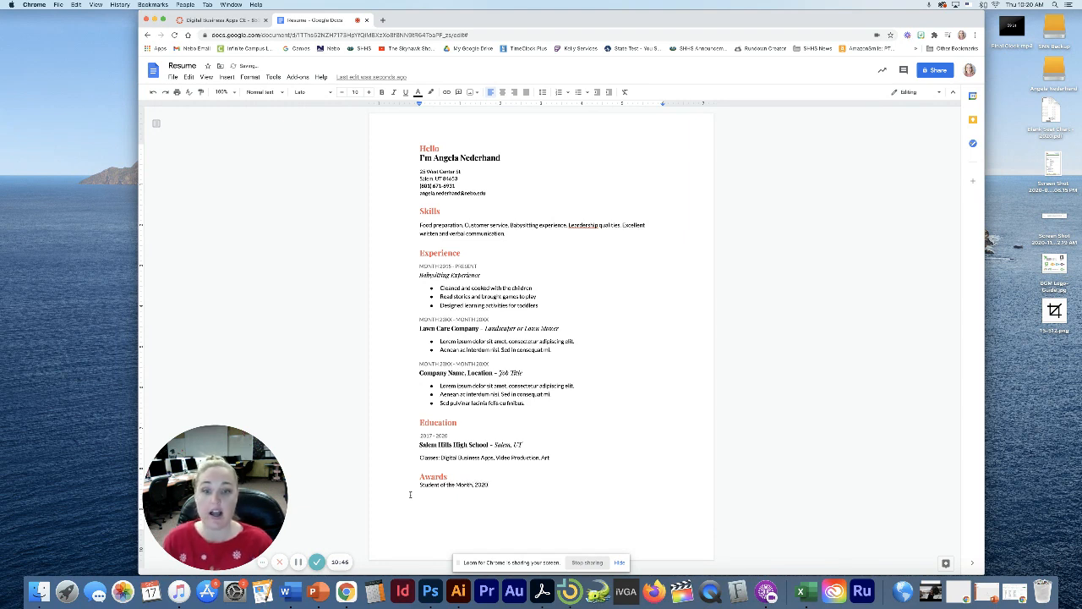
left_click(475, 485)
type("Jan.")
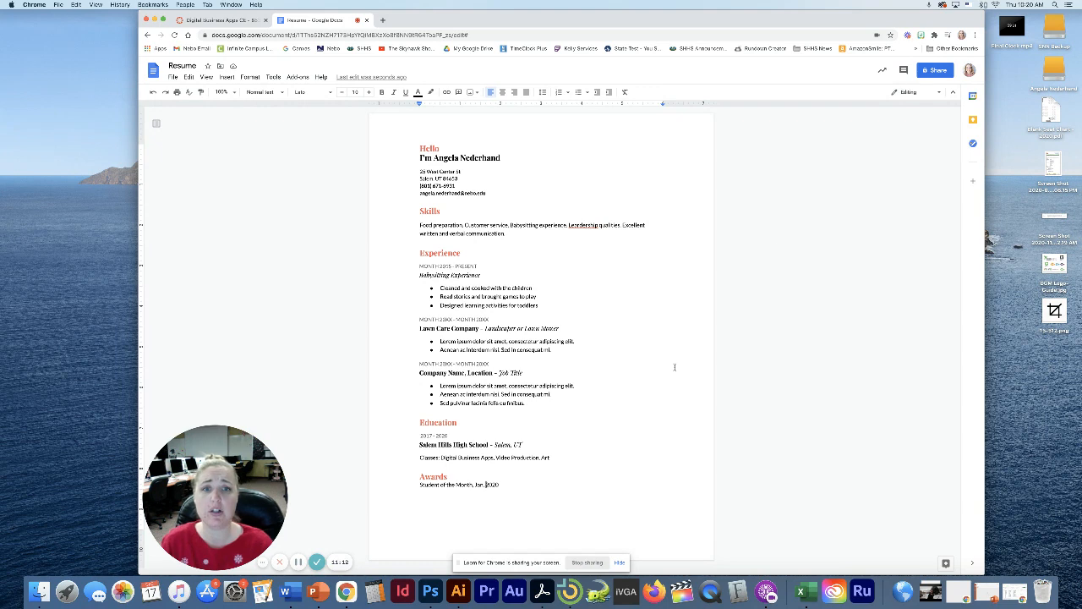
Accept the 'Leadership' spelling suggestion for 'Lerdership' in Skills, then return to the Canvas tab
right_click(572, 225)
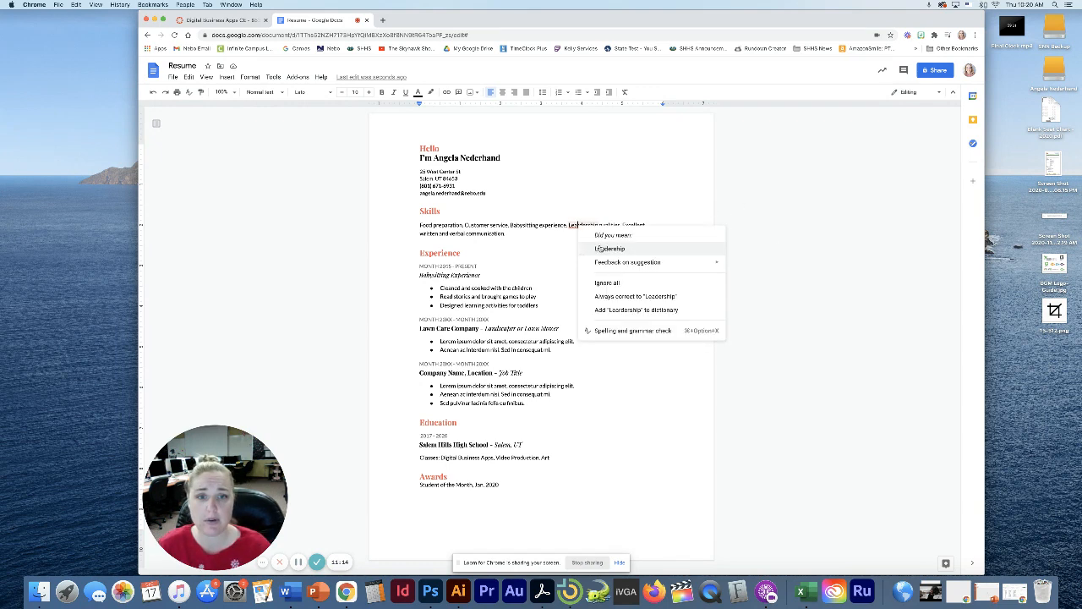
left_click(594, 248)
left_click(566, 246)
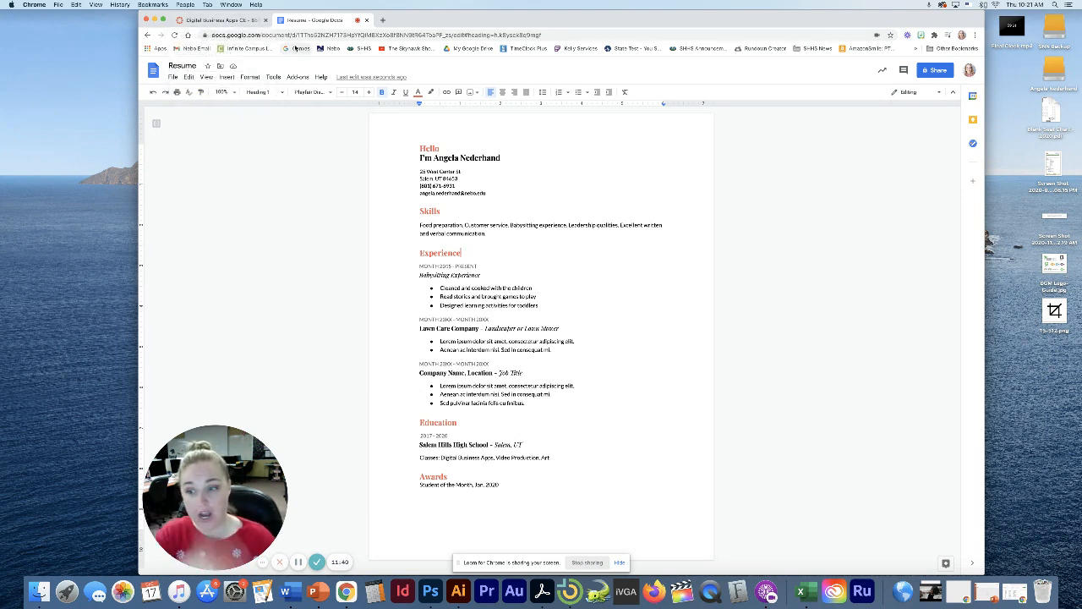
left_click(216, 19)
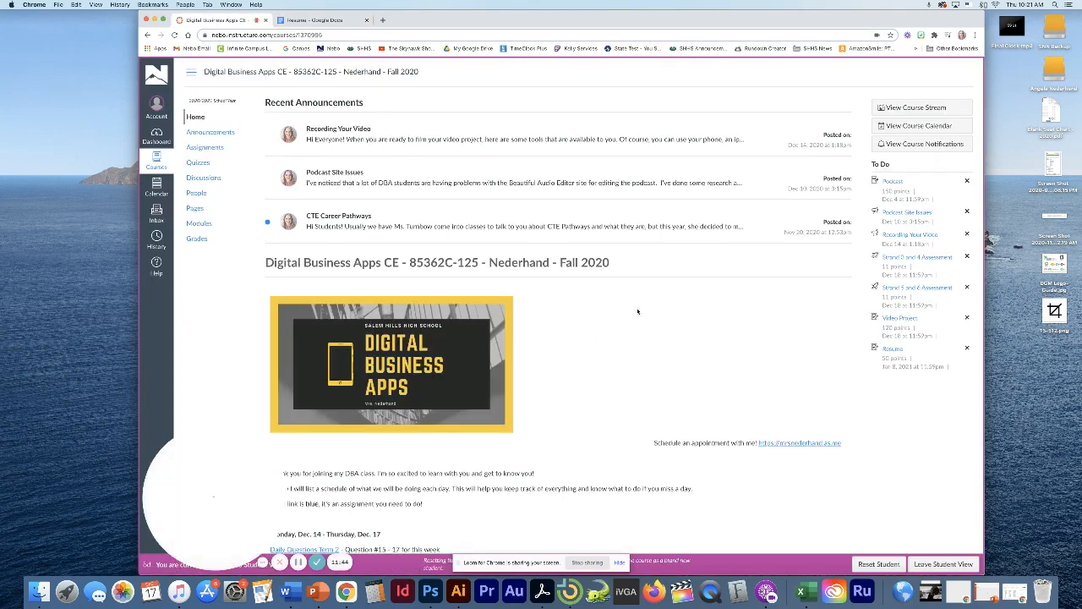
Start submitting the Canvas Resume assignment using the Google Drive (LTI 1.3) option
scroll(638, 312, "down", 1)
left_click(893, 305)
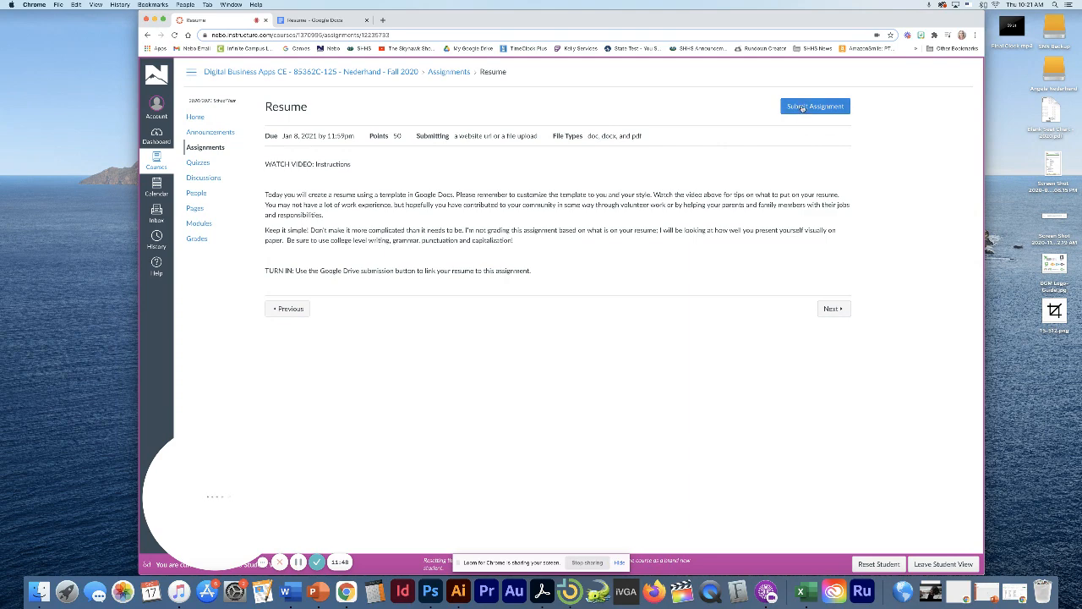
left_click(813, 108)
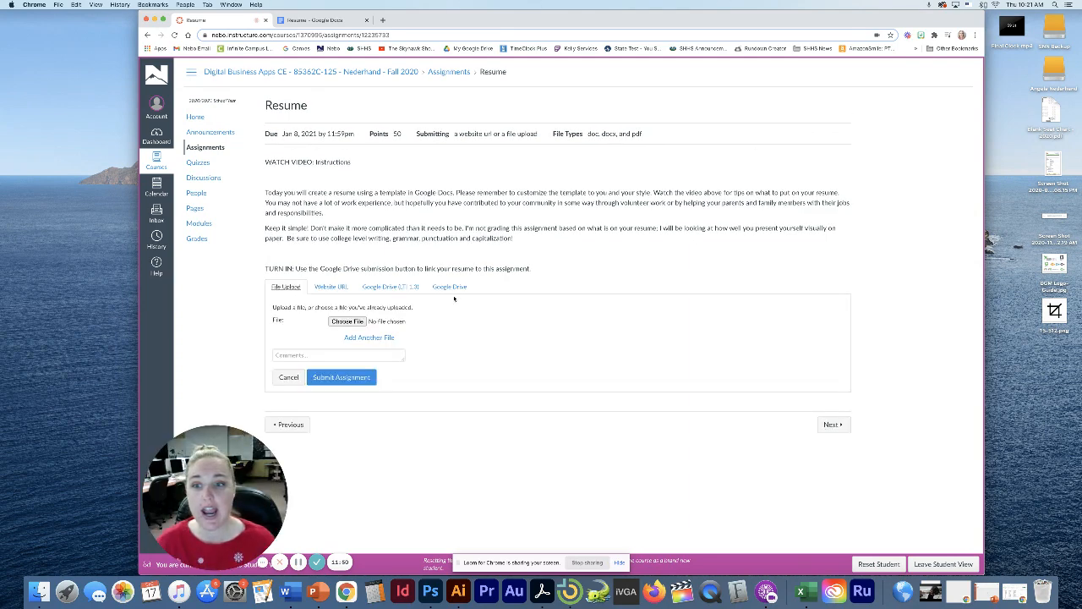
left_click(383, 288)
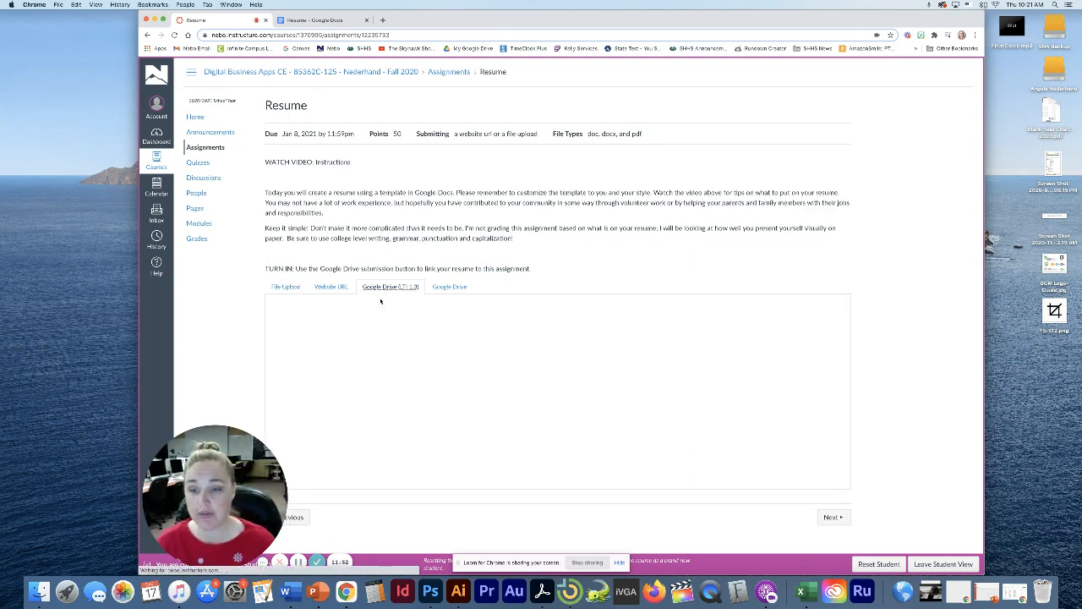